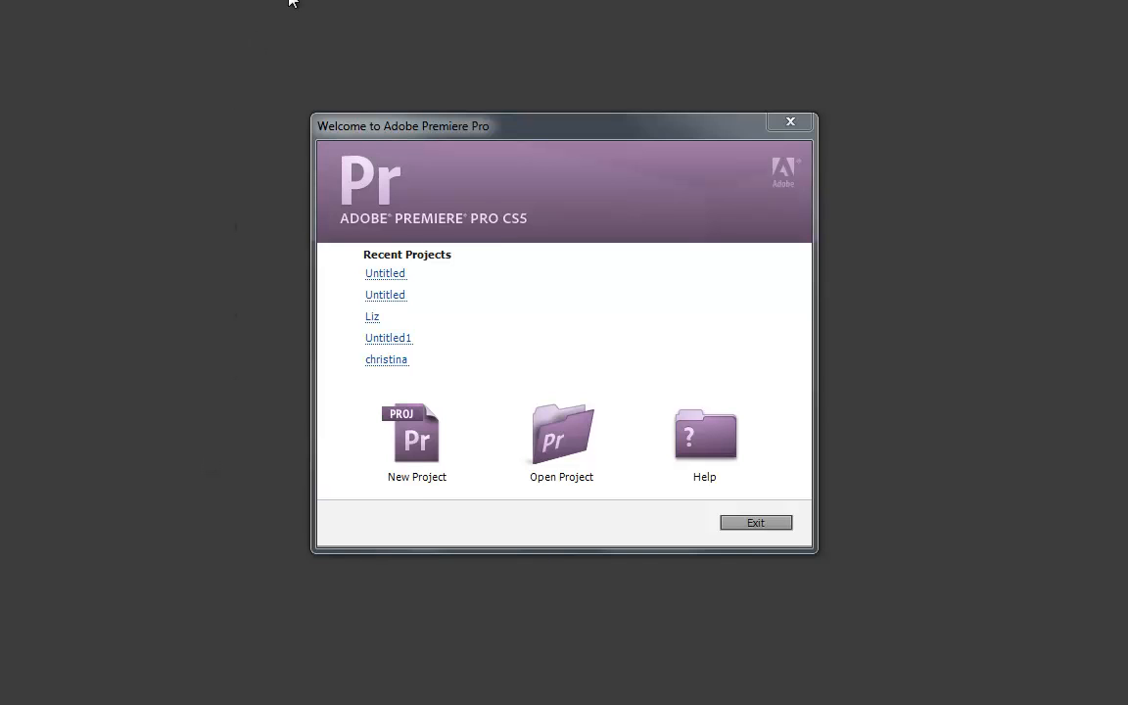
Start a new project and set its location to the Demo folder on Removable Disk (E:).
click(424, 476)
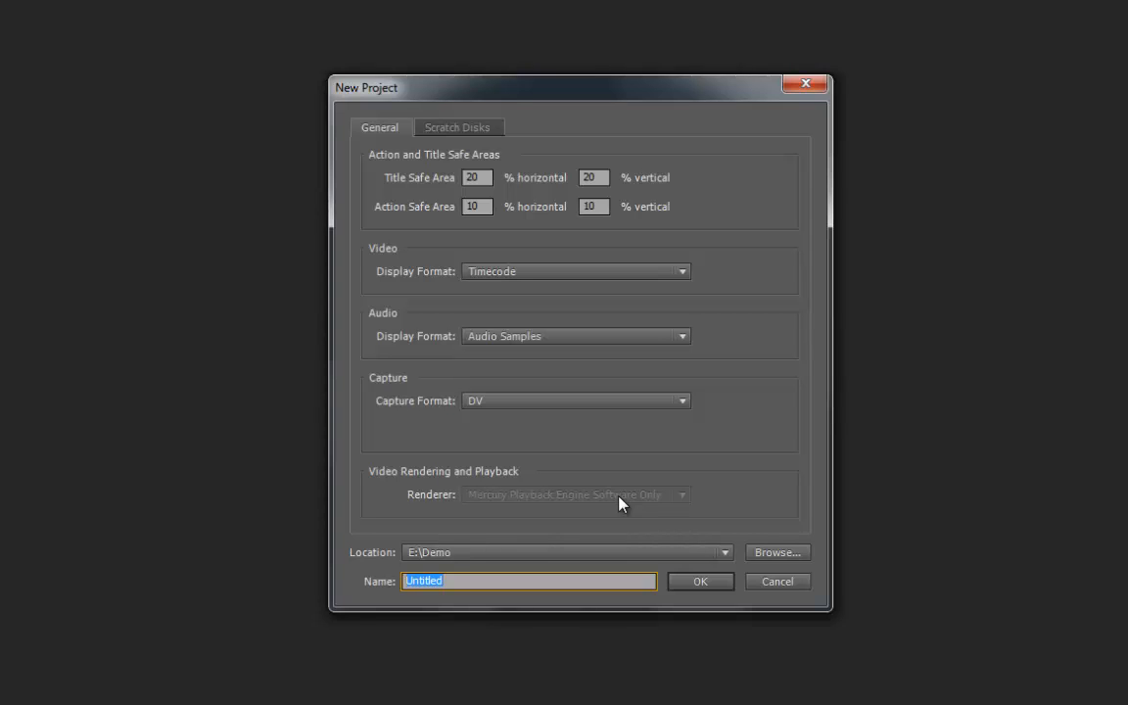
click(766, 556)
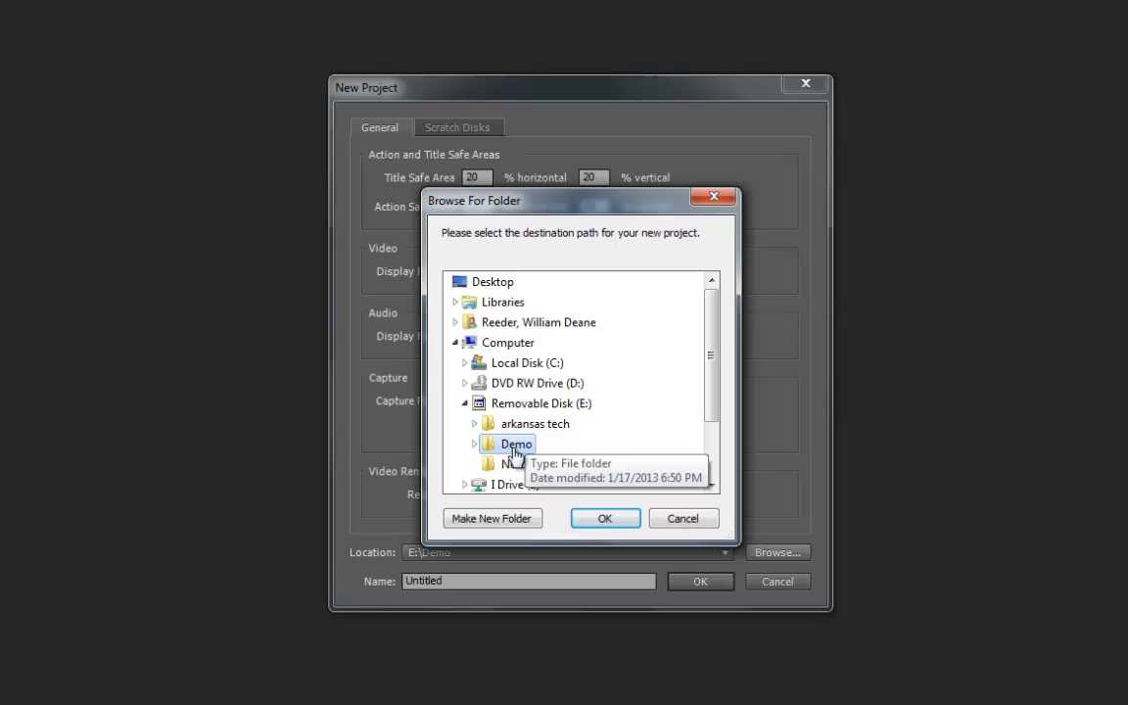
double_click(516, 446)
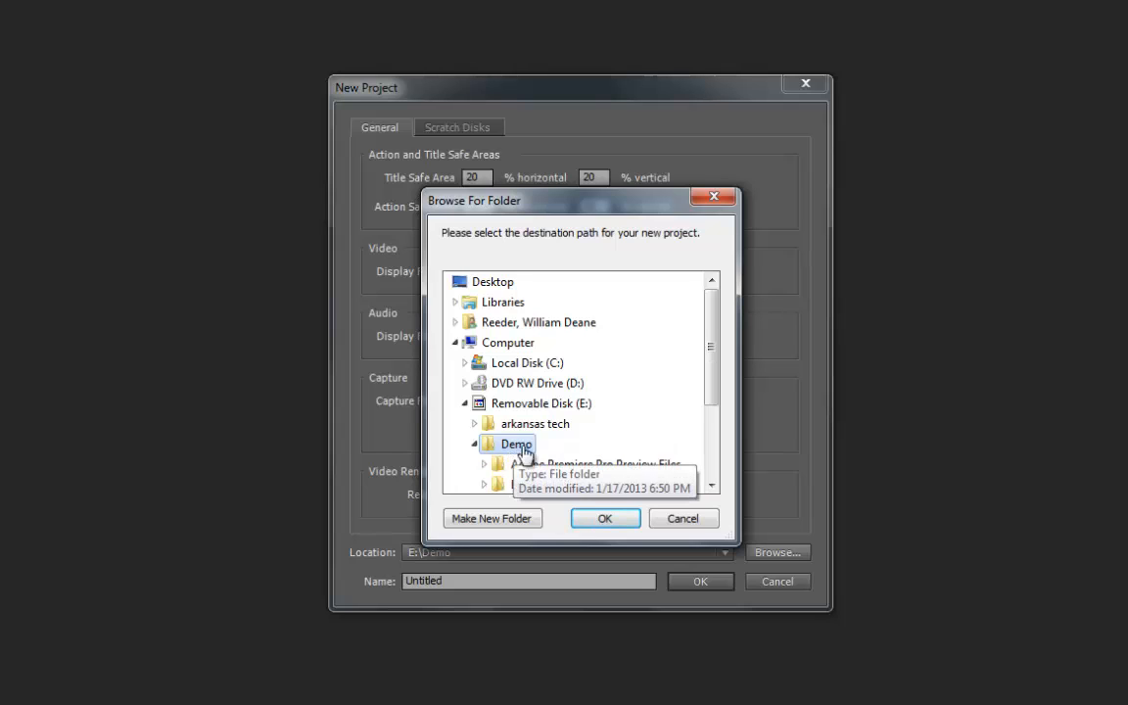
click(592, 521)
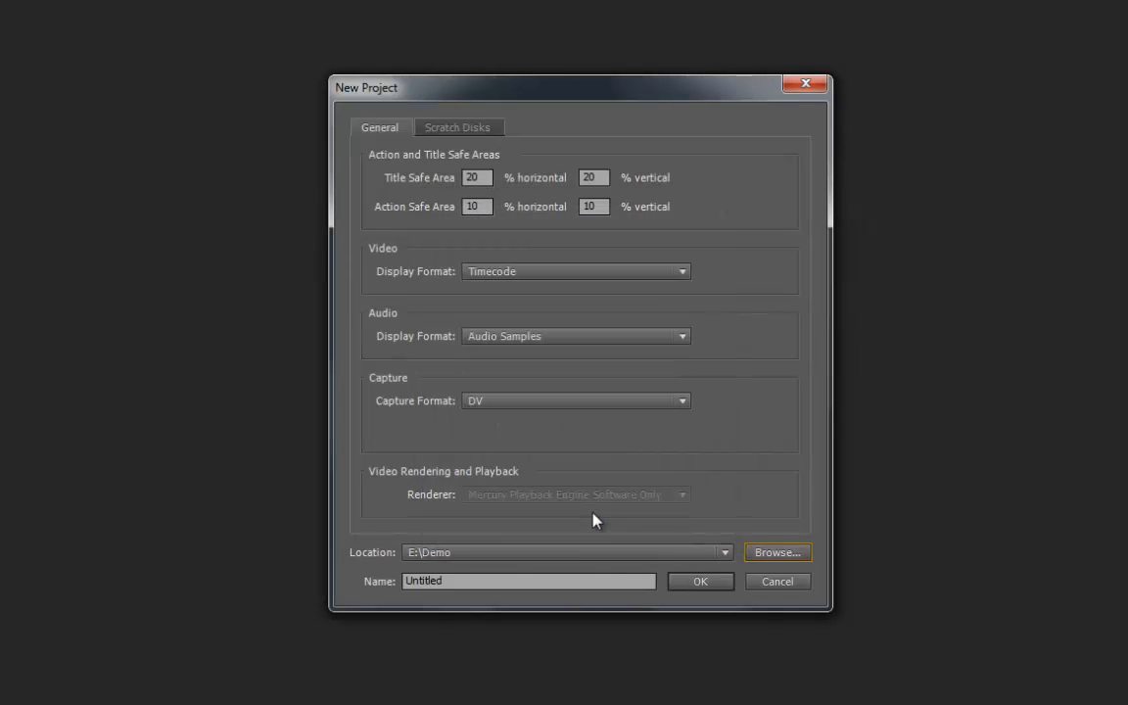
Name the project Demo and create it.
click(458, 581)
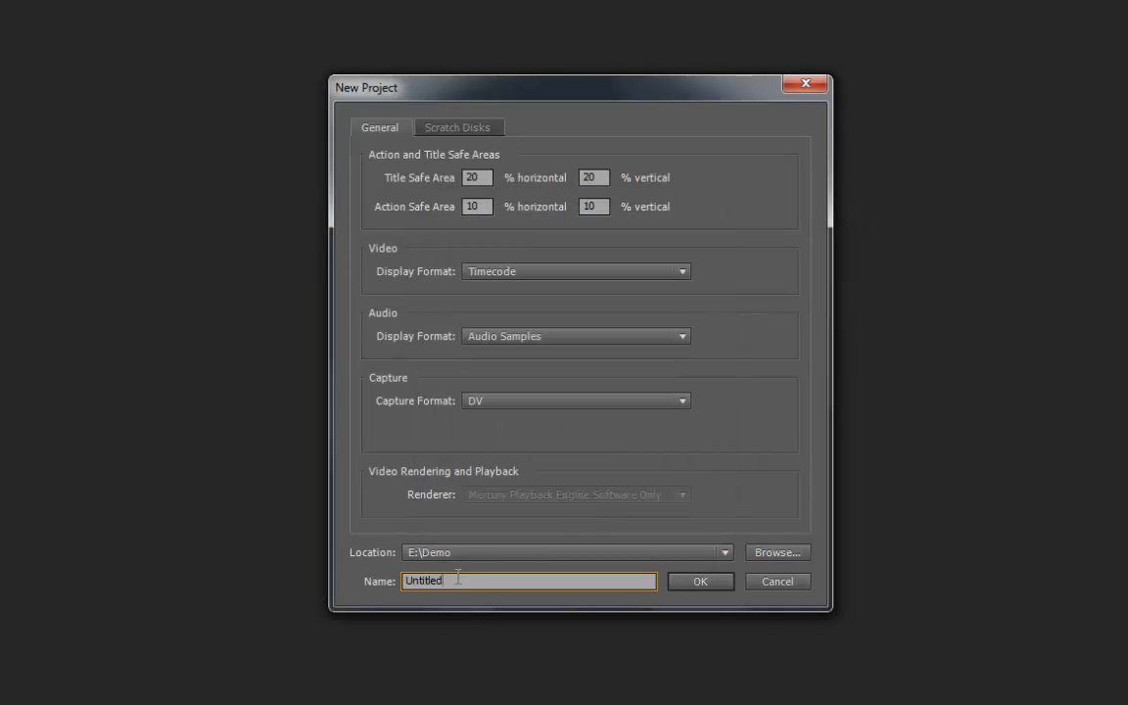
drag(451, 583, 369, 583)
text(Demo)
click(693, 587)
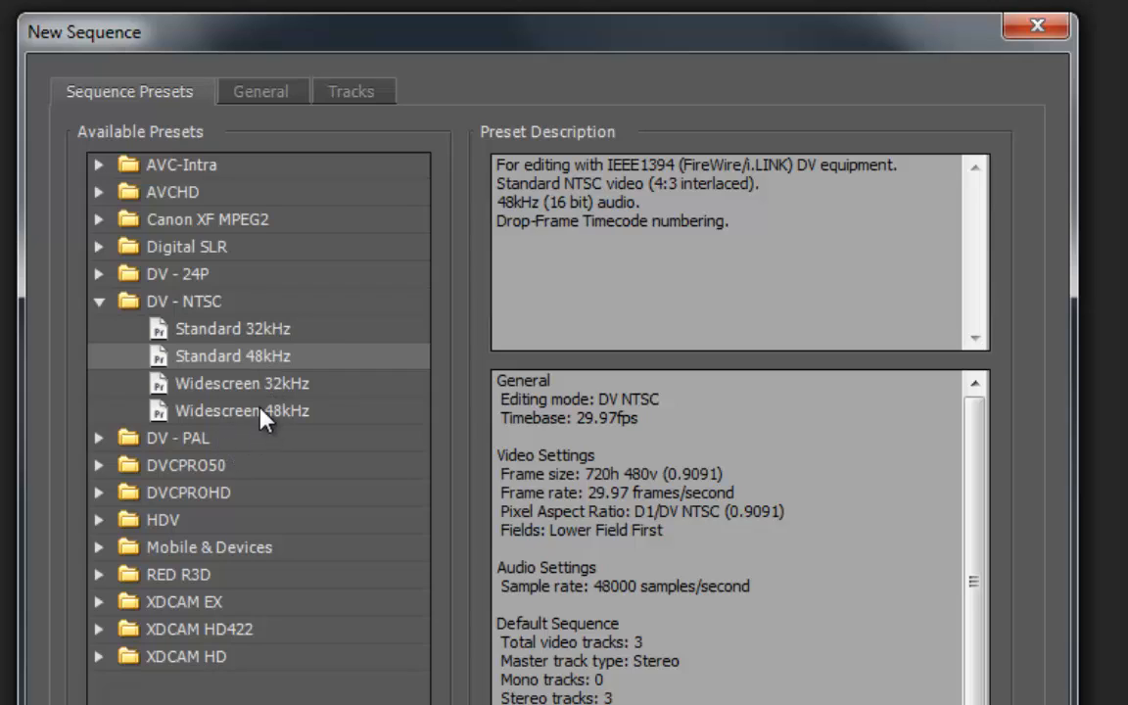
Choose the Digital SLR 1080p preset DSLR 1080p24 for the new sequence.
click(100, 301)
click(99, 248)
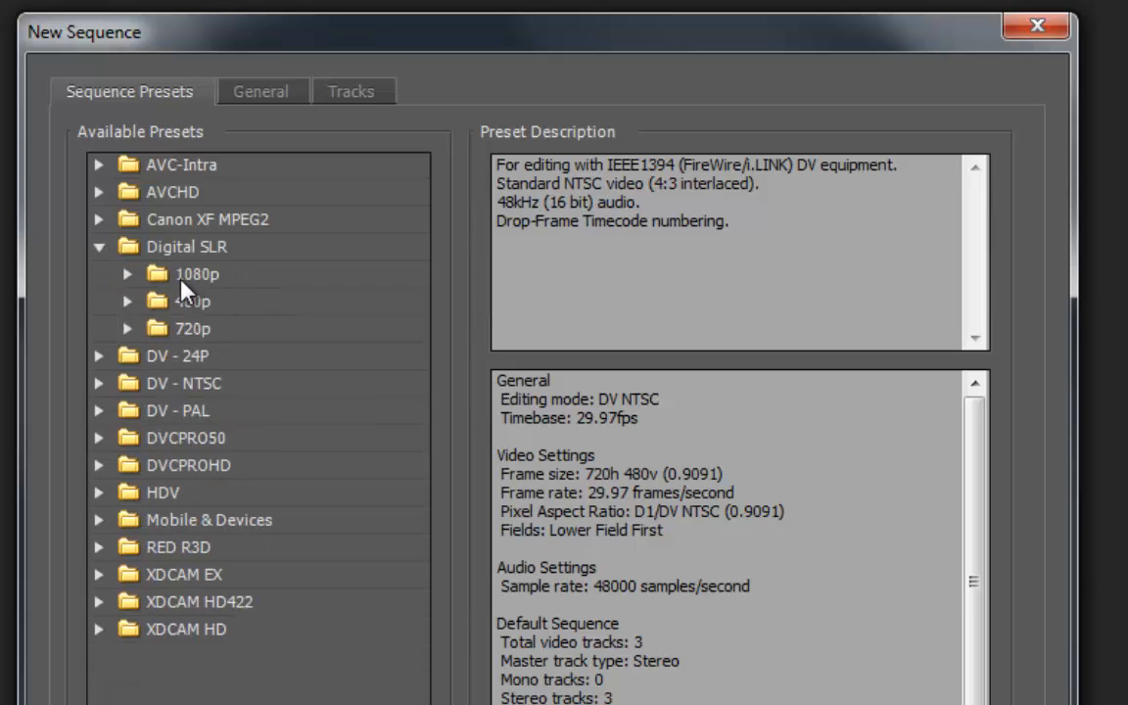
click(128, 275)
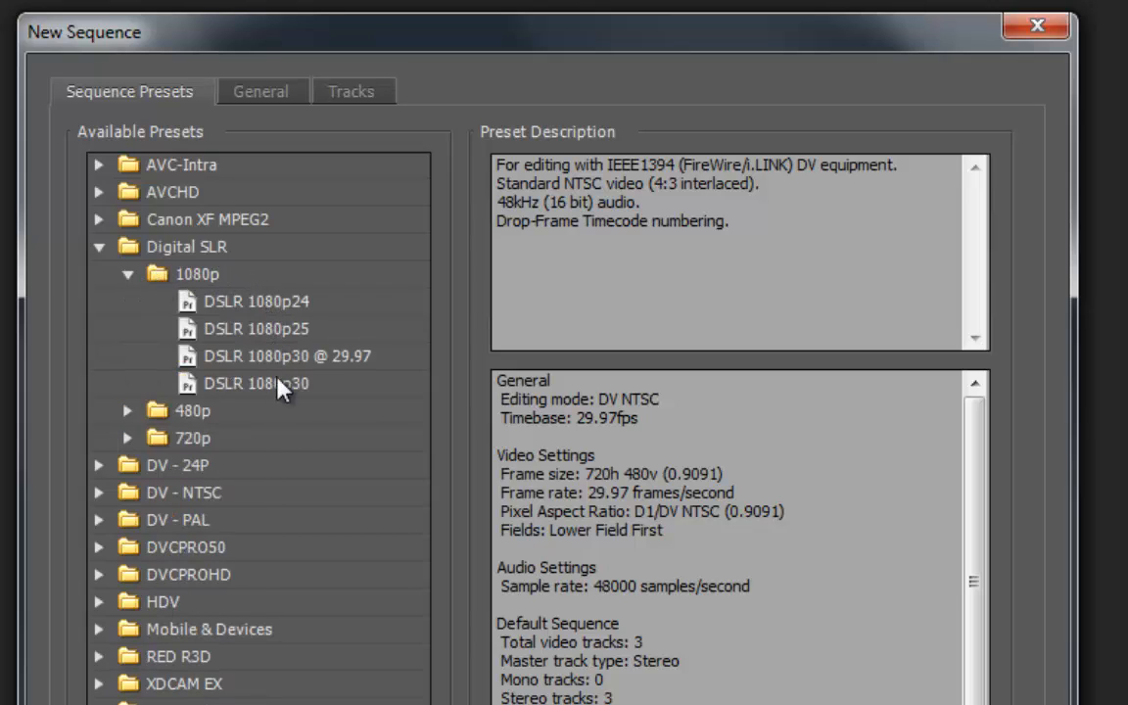
click(262, 304)
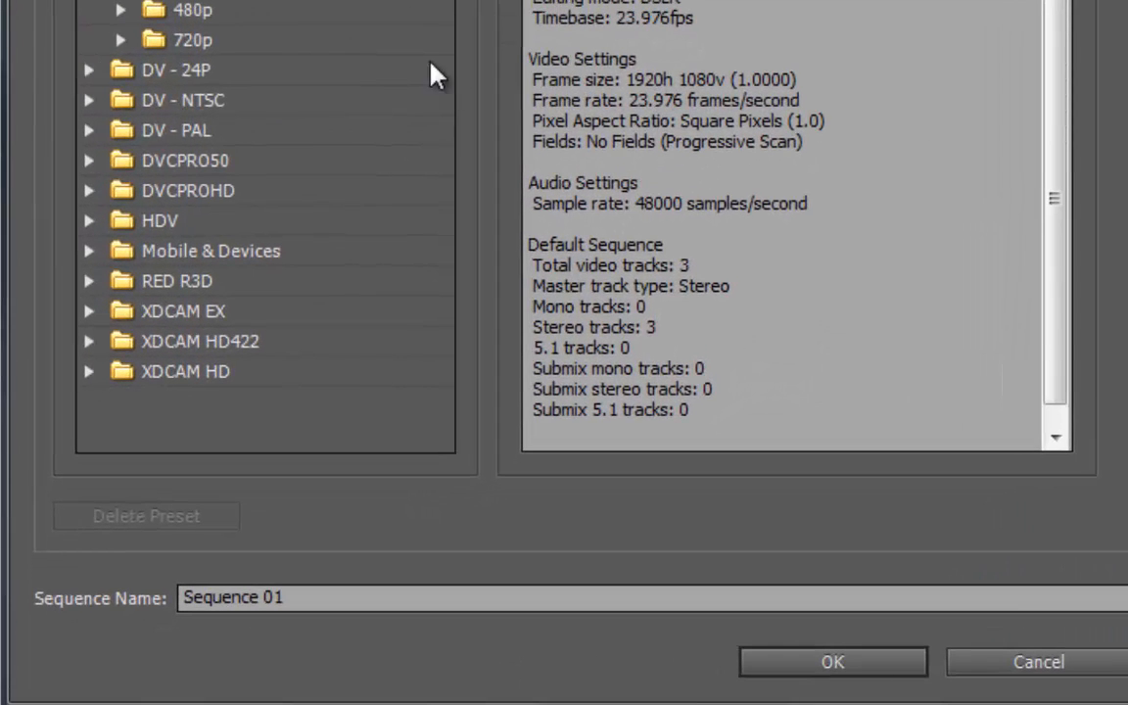
Name the sequence downtown and create it.
click(277, 599)
drag(284, 600, 96, 588)
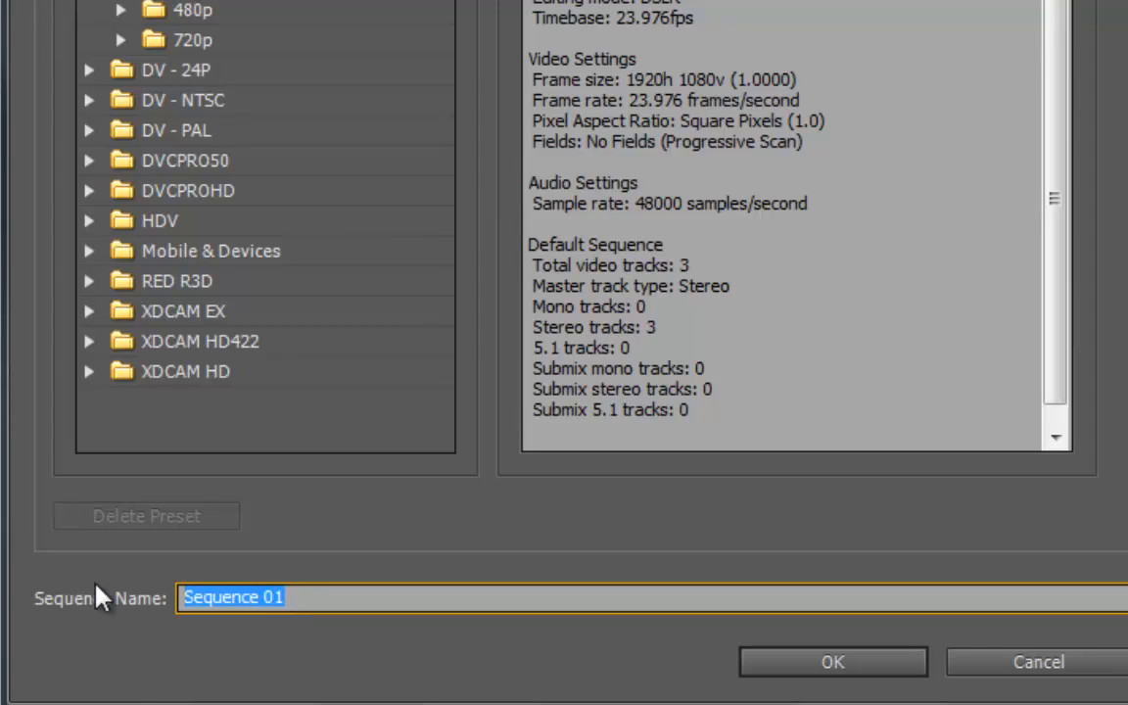
text(downtown)
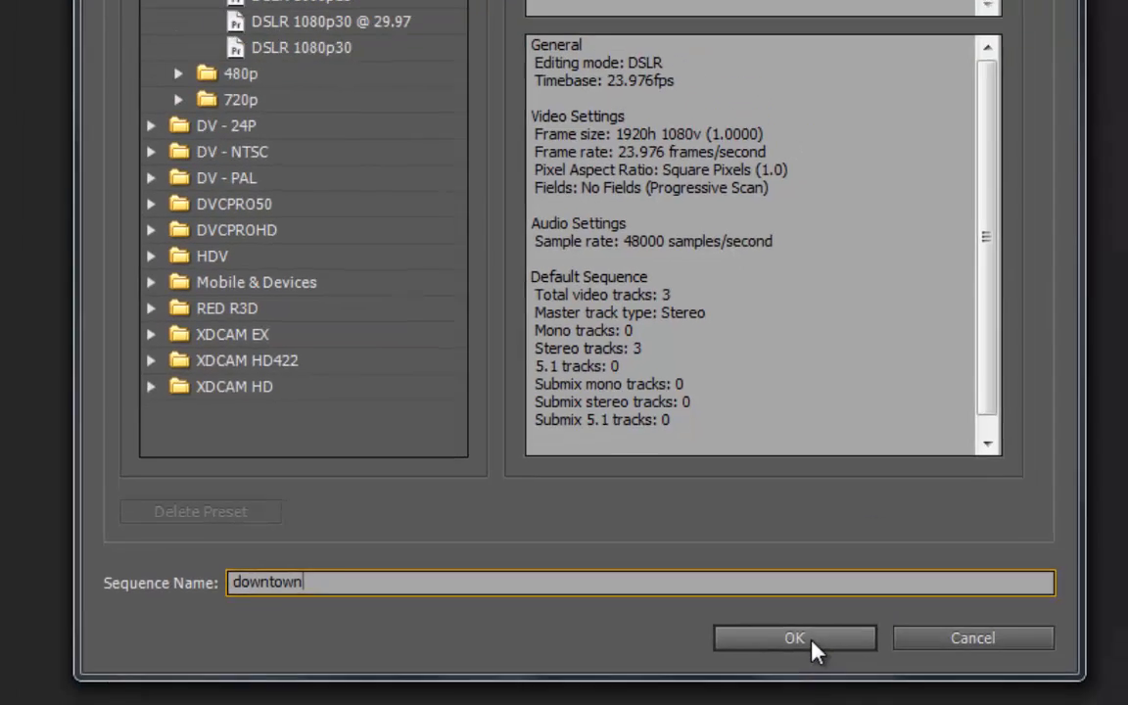
click(810, 646)
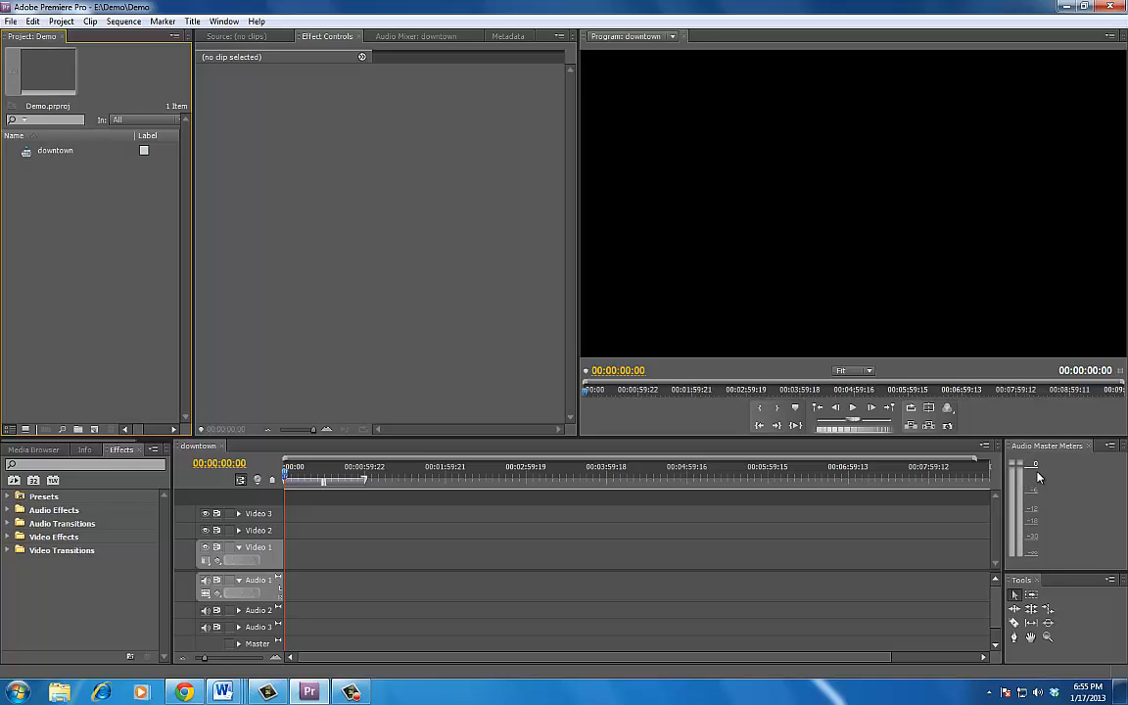
Import the Street Car clip from the North Little Rock folder on Removable Disk (E:).
click(231, 37)
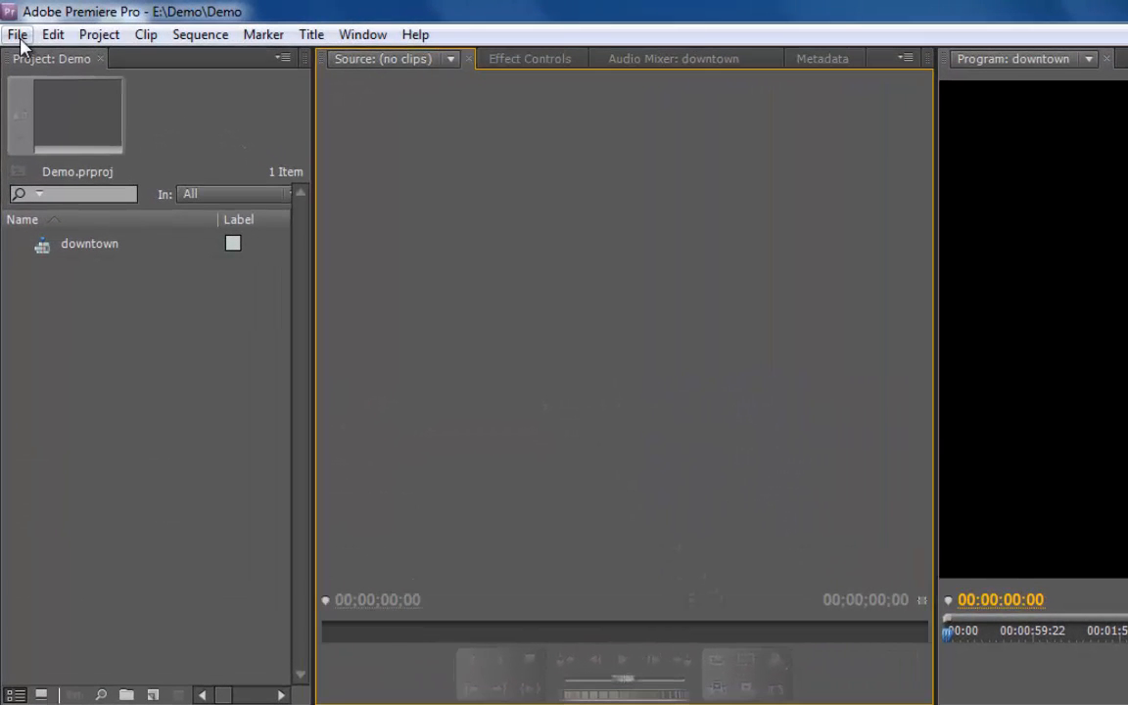
click(18, 36)
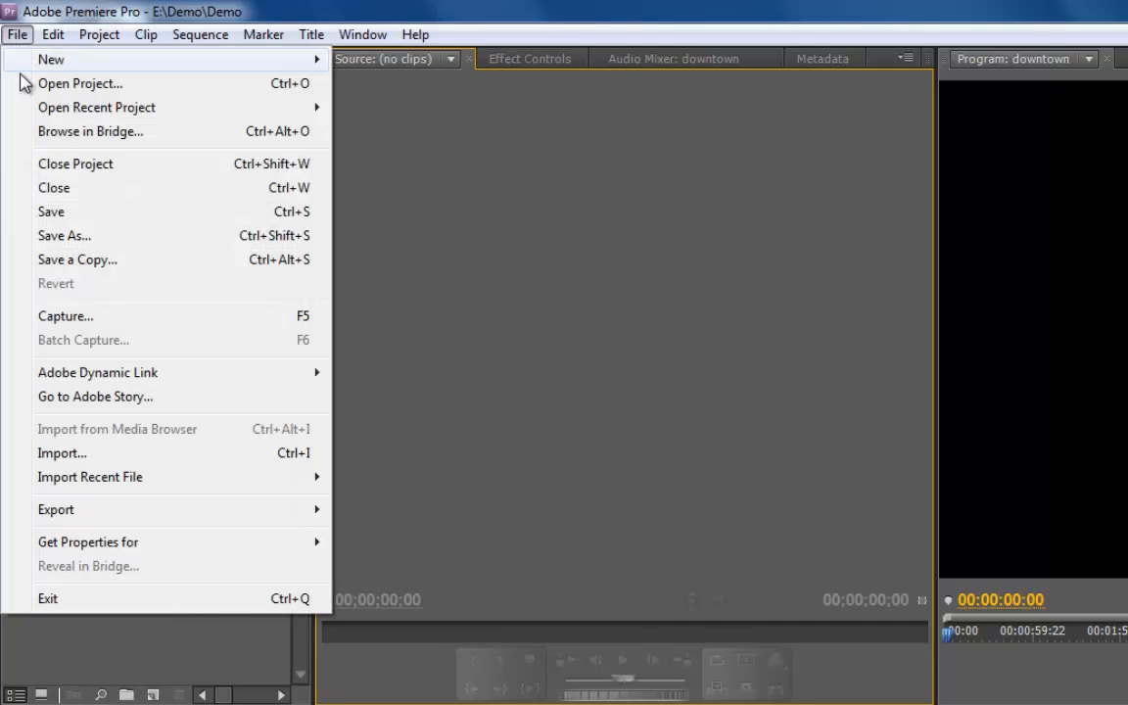
click(68, 454)
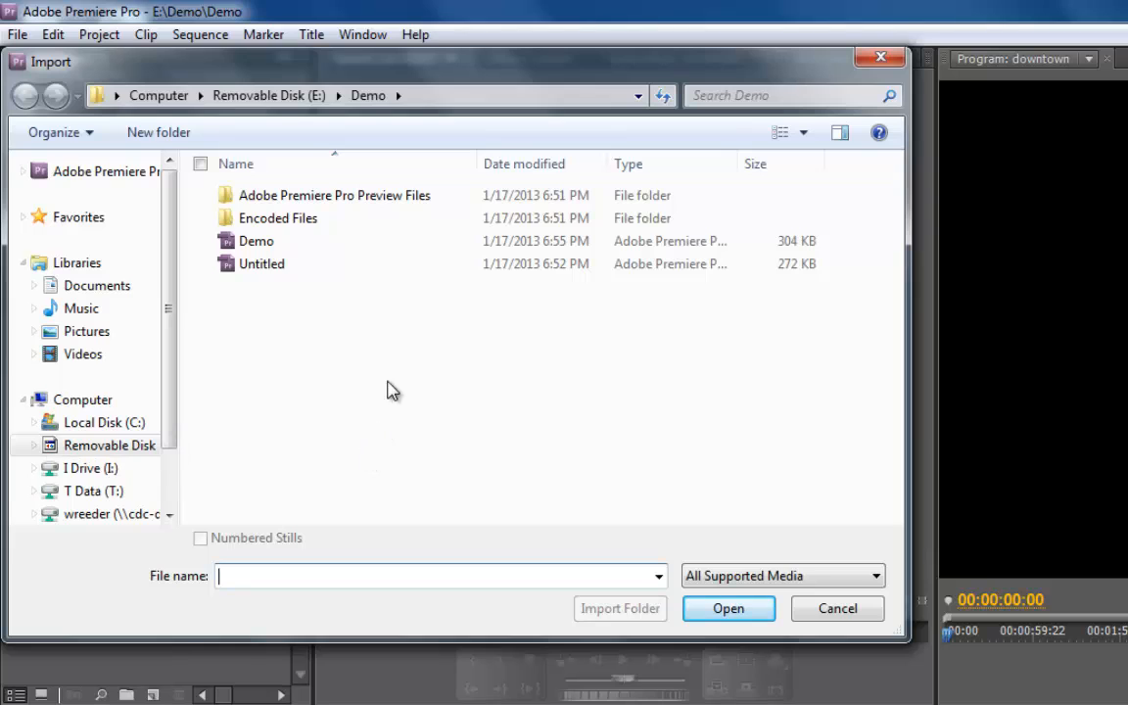
click(267, 98)
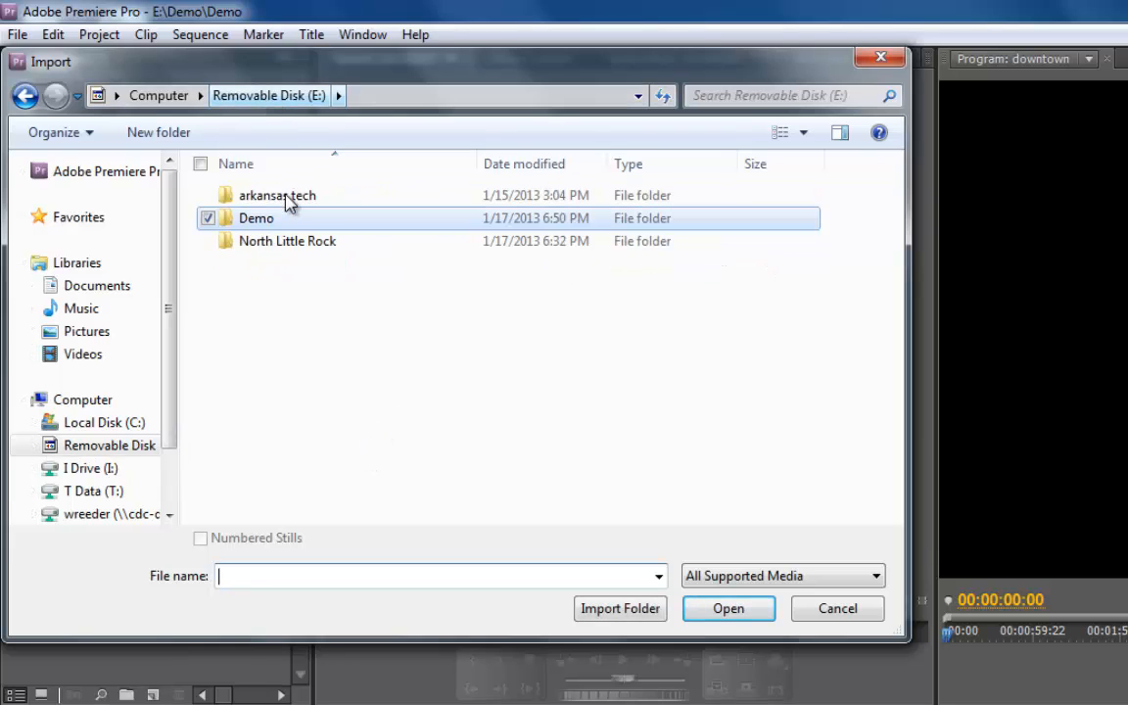
double_click(284, 245)
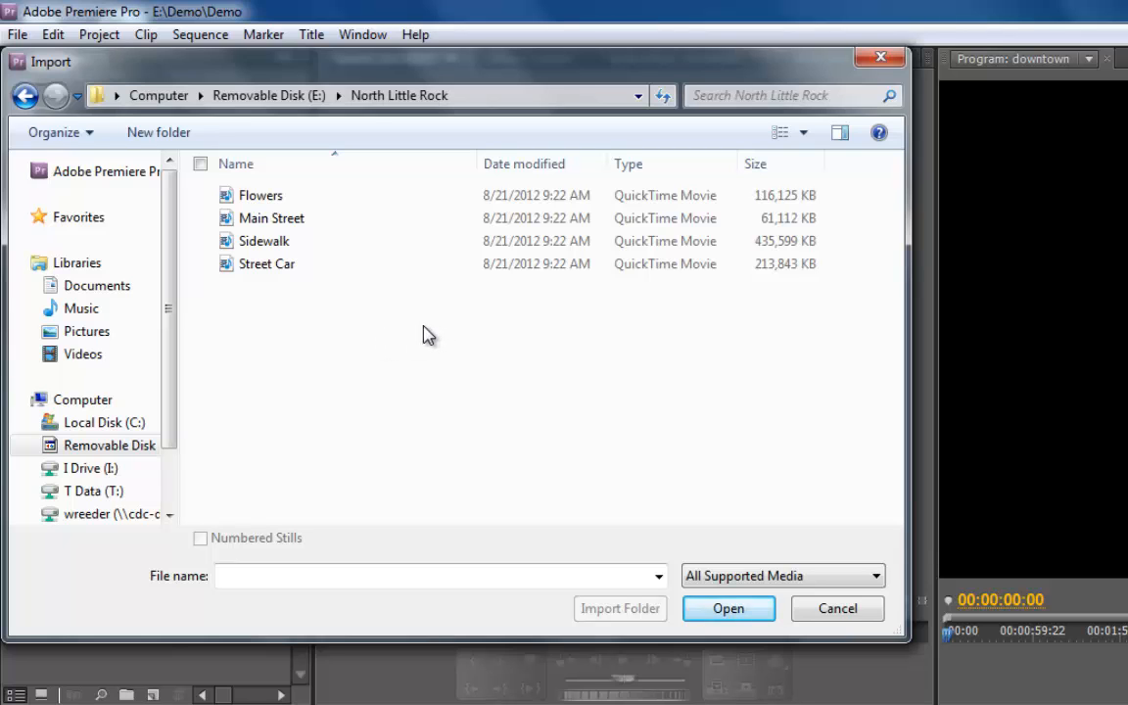
double_click(273, 268)
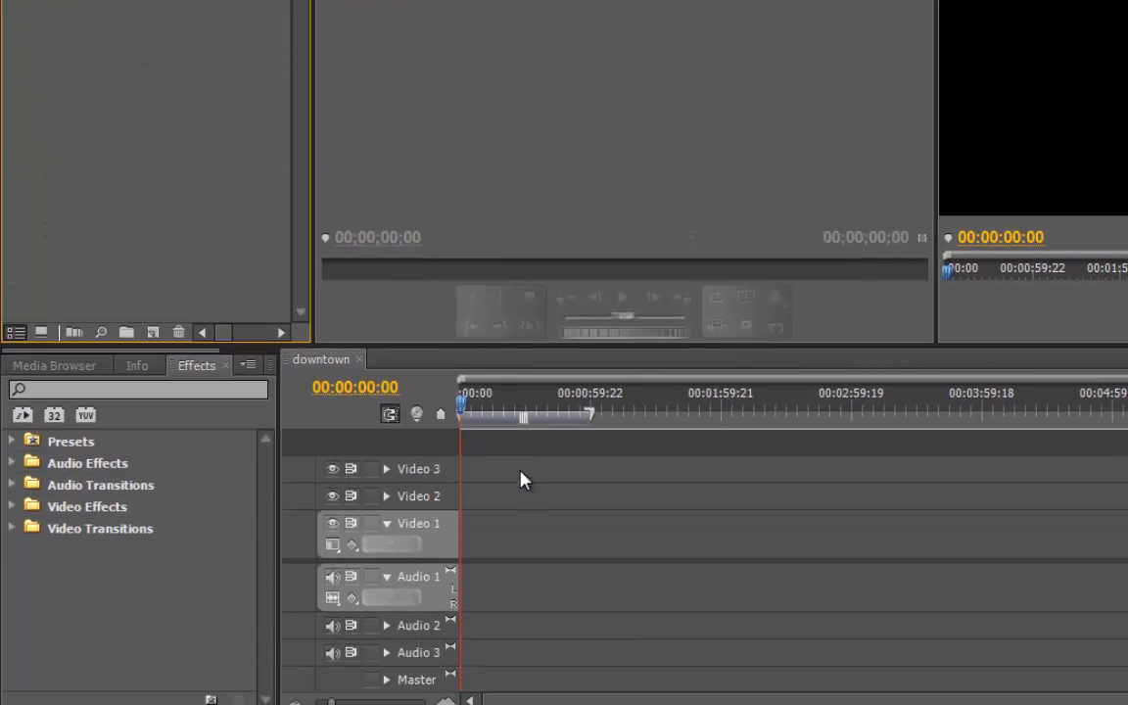
Open Street Car.MOV in the Source monitor.
drag(525, 480, 446, 98)
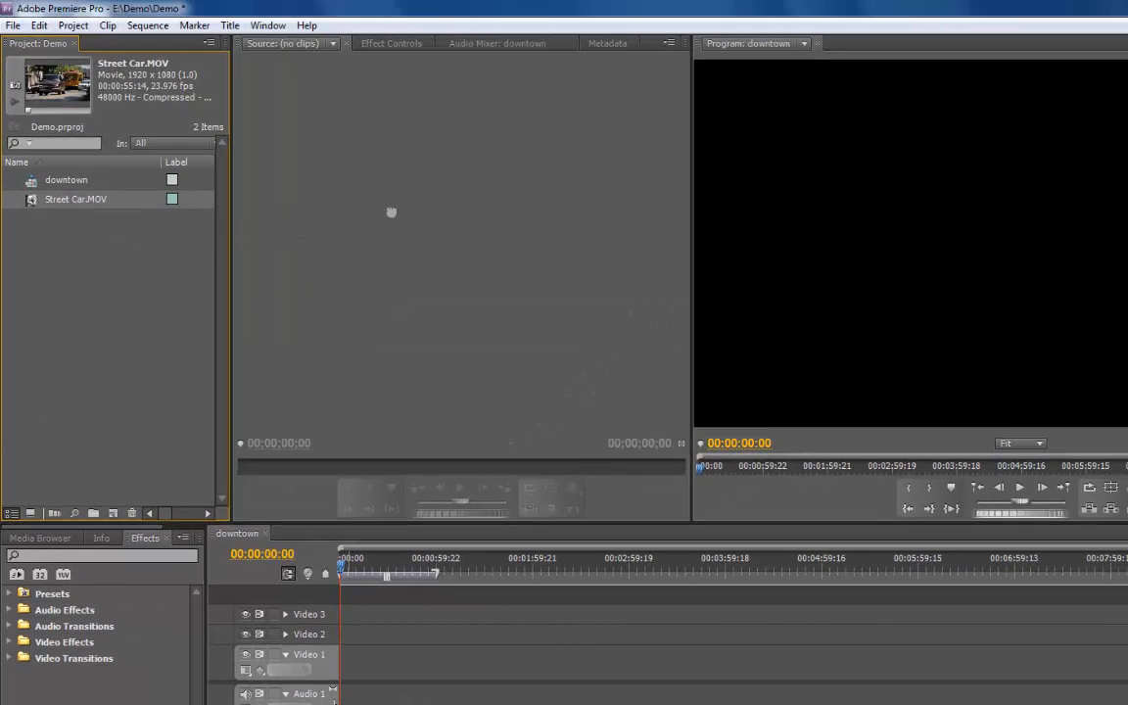
drag(391, 211, 419, 230)
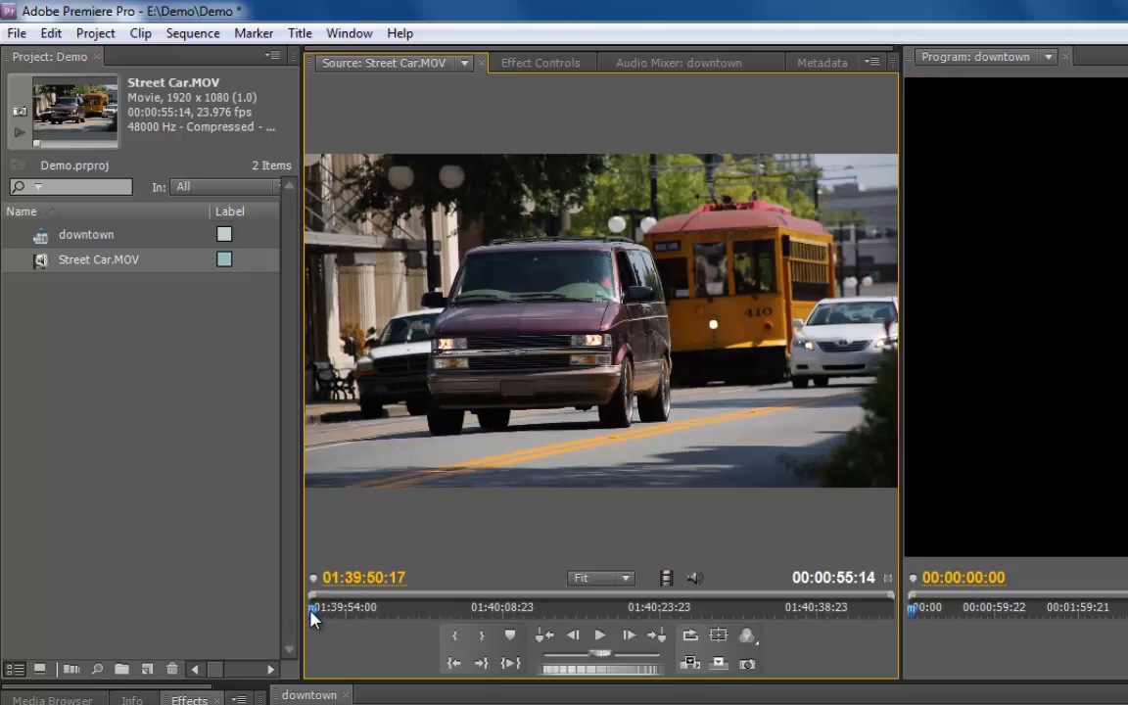
Scrub the source clip to 01:40:16:20 and set an In point there.
mouse_move(314, 614)
mouse_down()
mouse_move(548, 631)
mouse_move(534, 621)
mouse_up()
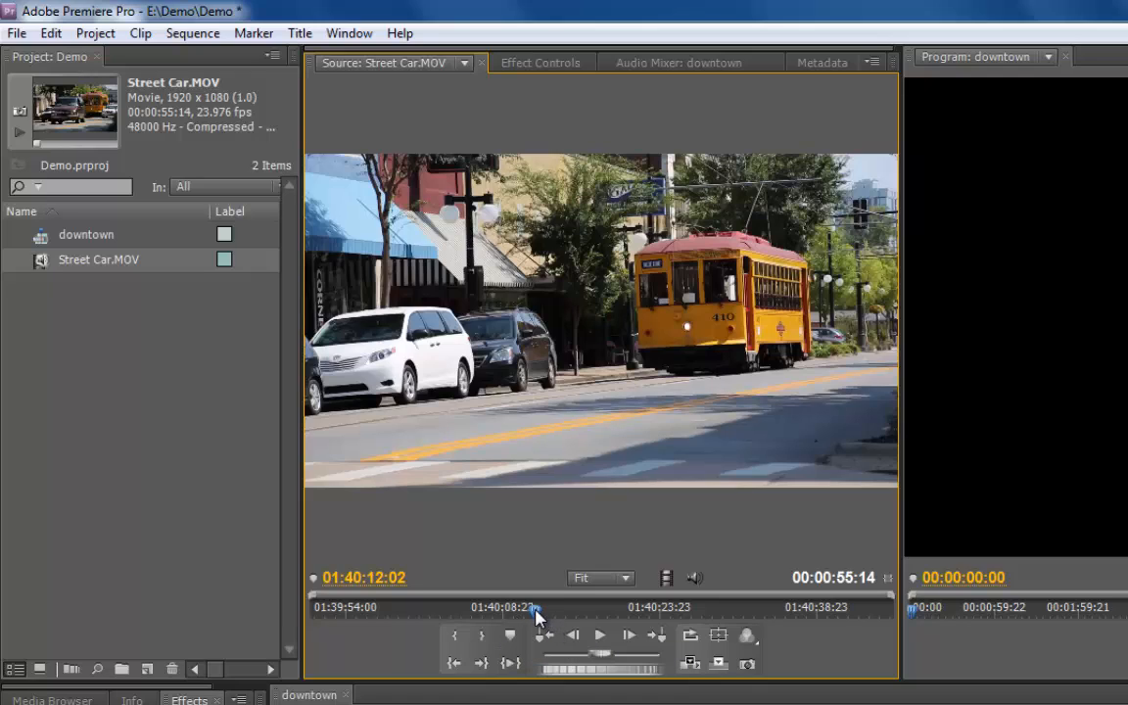
drag(535, 614, 585, 615)
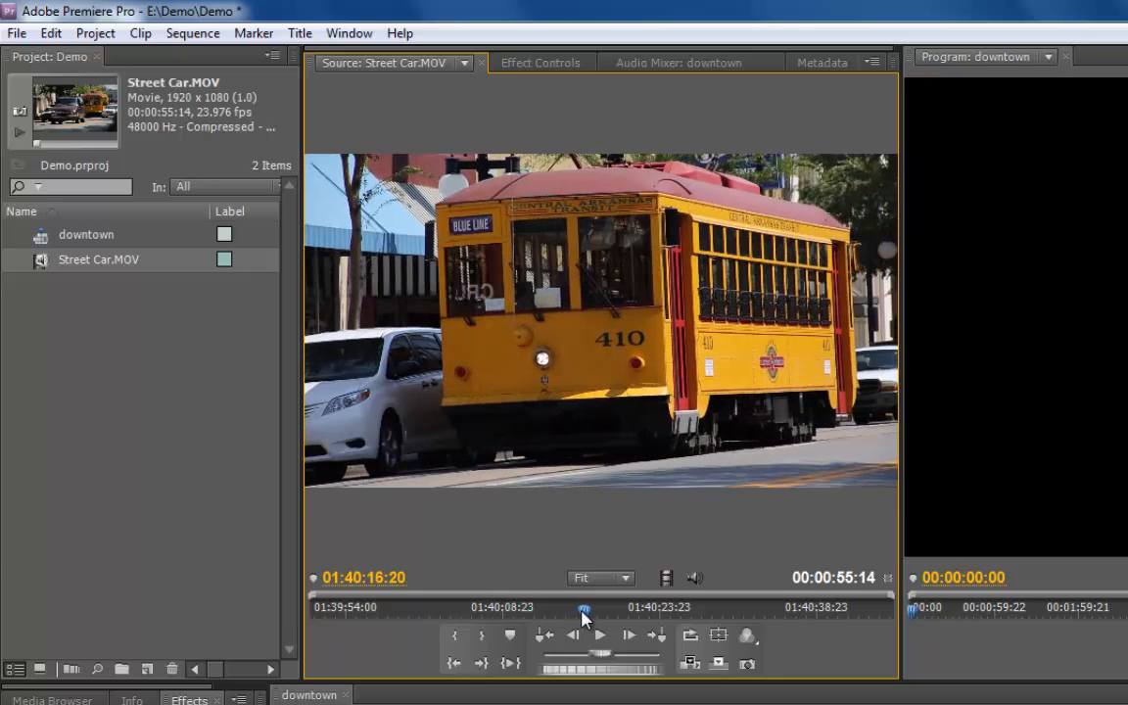
click(455, 638)
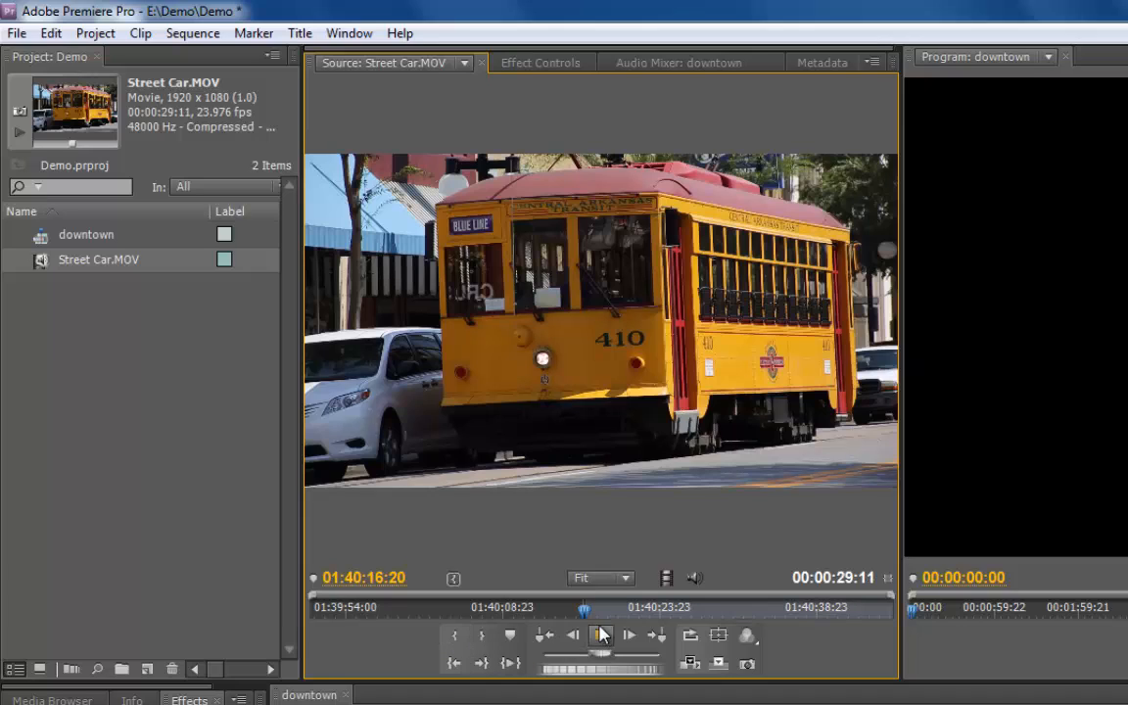
Scrub the source clip to 01:40:25:22 and set an Out point there.
drag(585, 615, 684, 608)
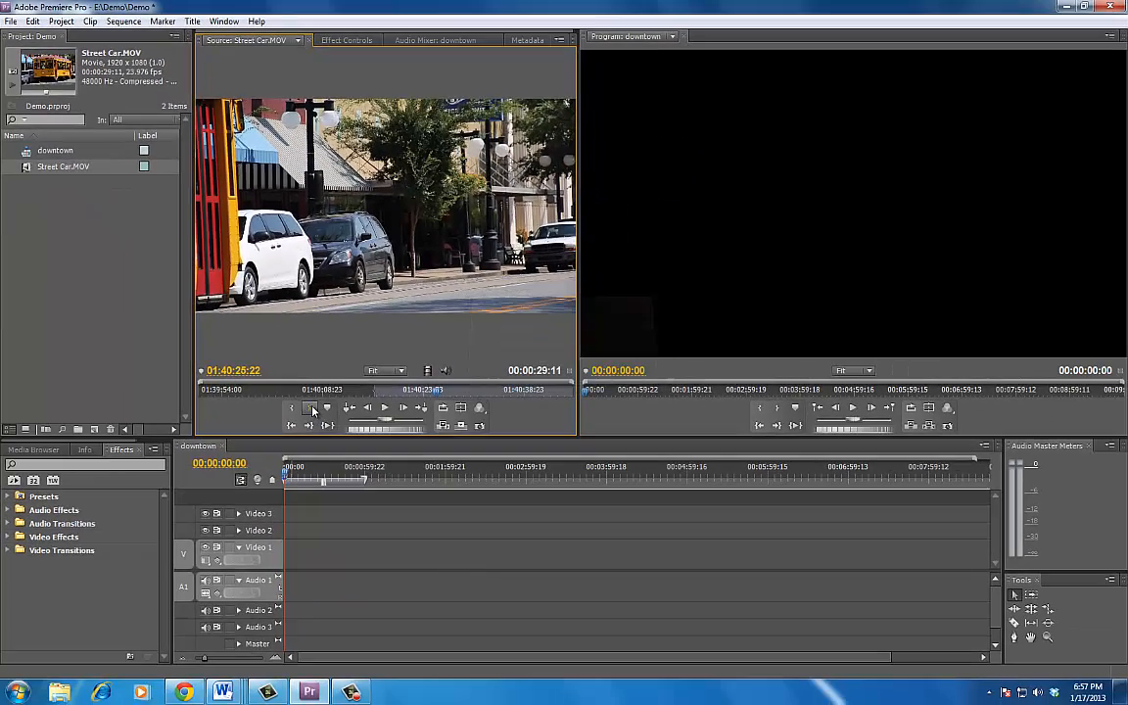
click(309, 408)
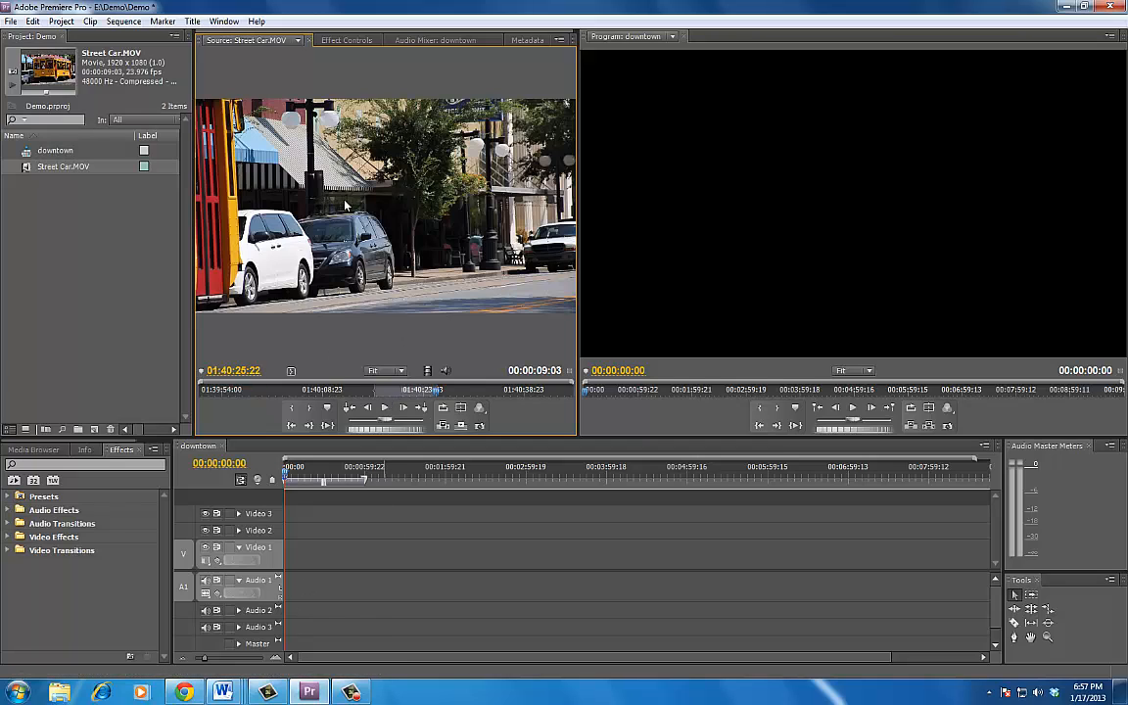
Place the trimmed Street Car clip at the start of Video 1 and Audio 1 in the downtown sequence.
drag(347, 319, 287, 560)
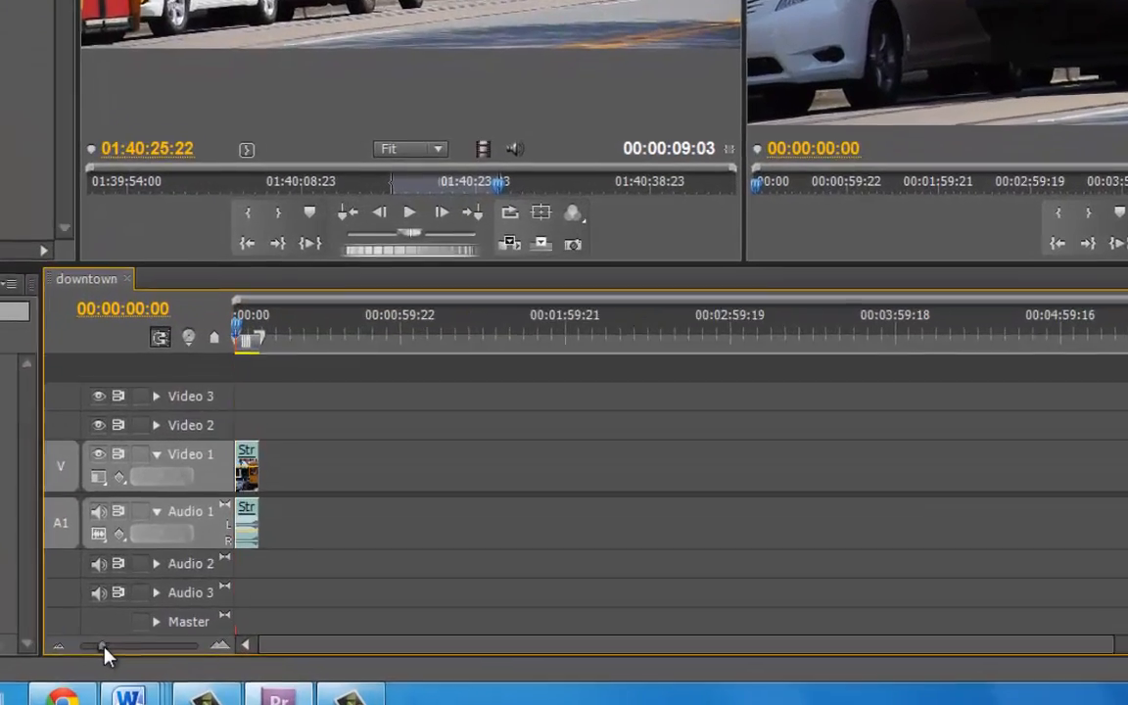
drag(205, 663, 220, 661)
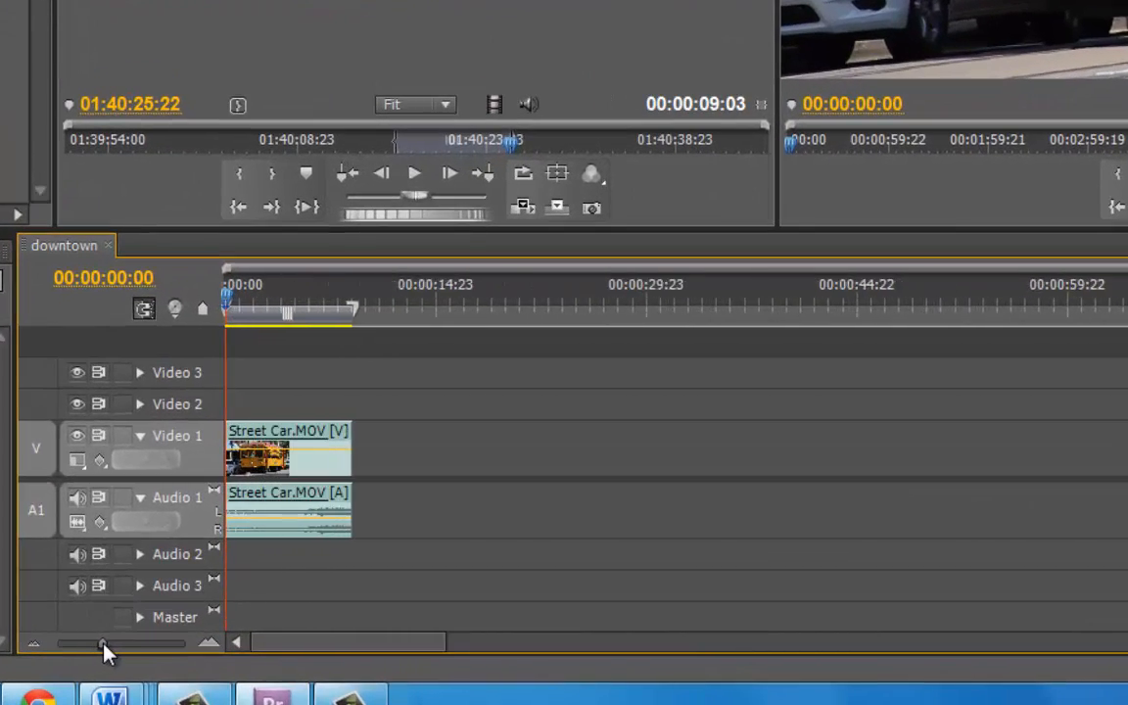
drag(103, 644, 124, 643)
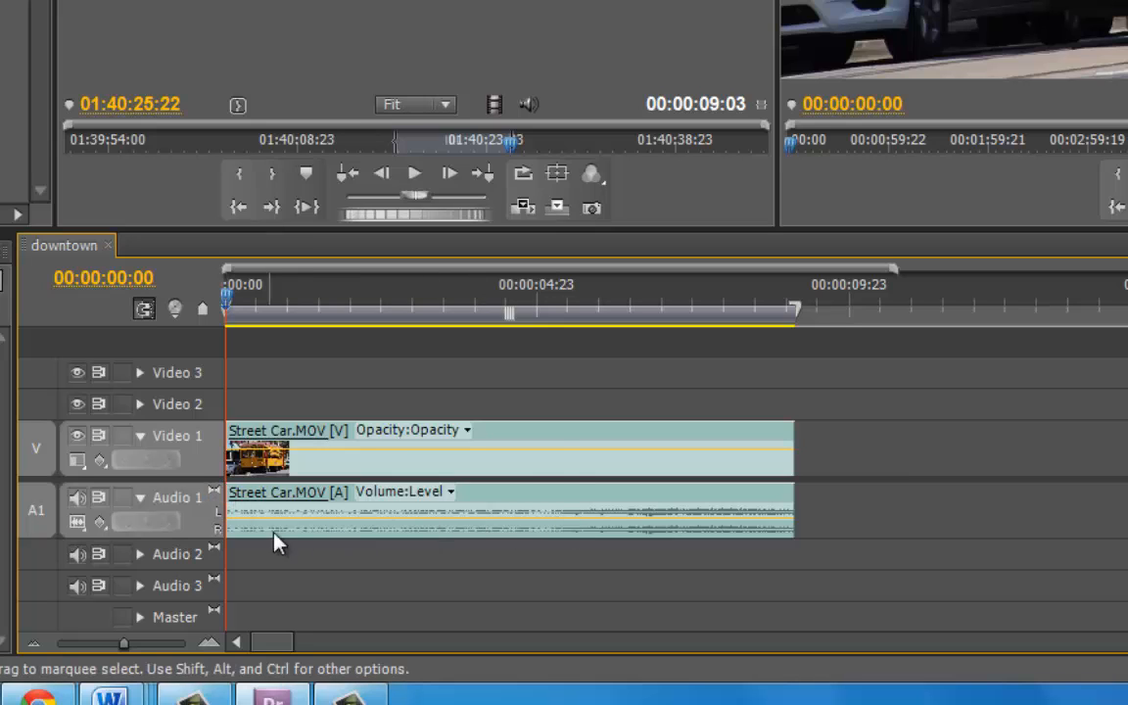
Collapse and then re-expand the Video 1 and Audio 1 tracks.
drag(555, 452, 404, 451)
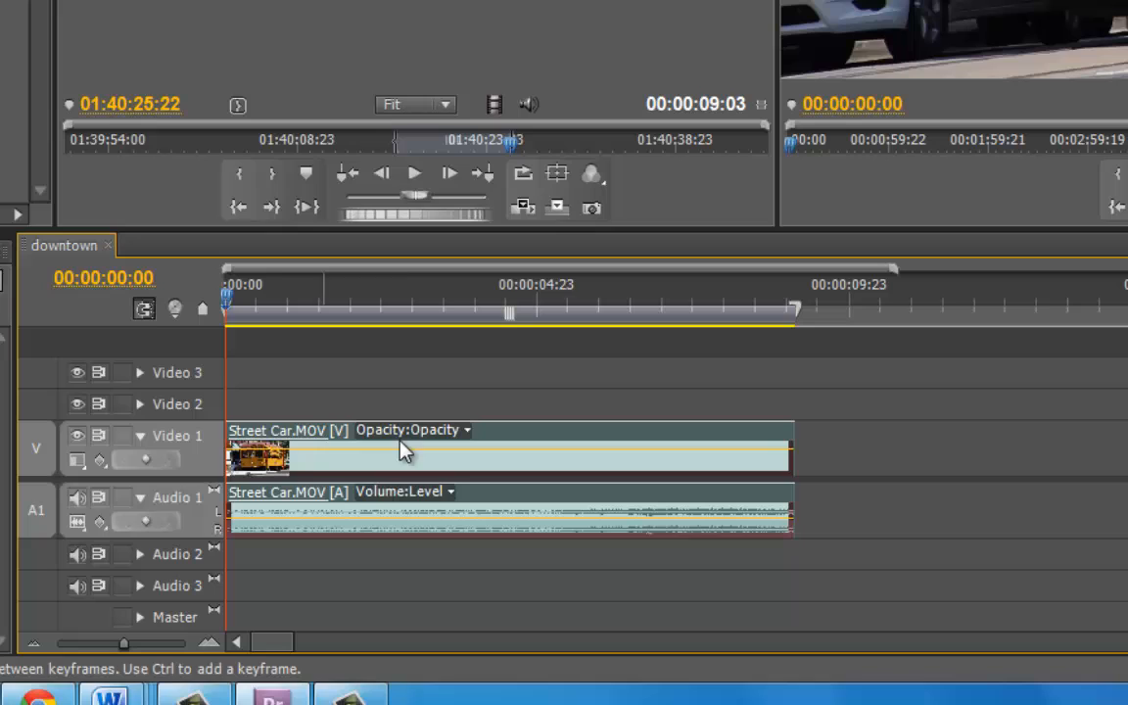
click(141, 441)
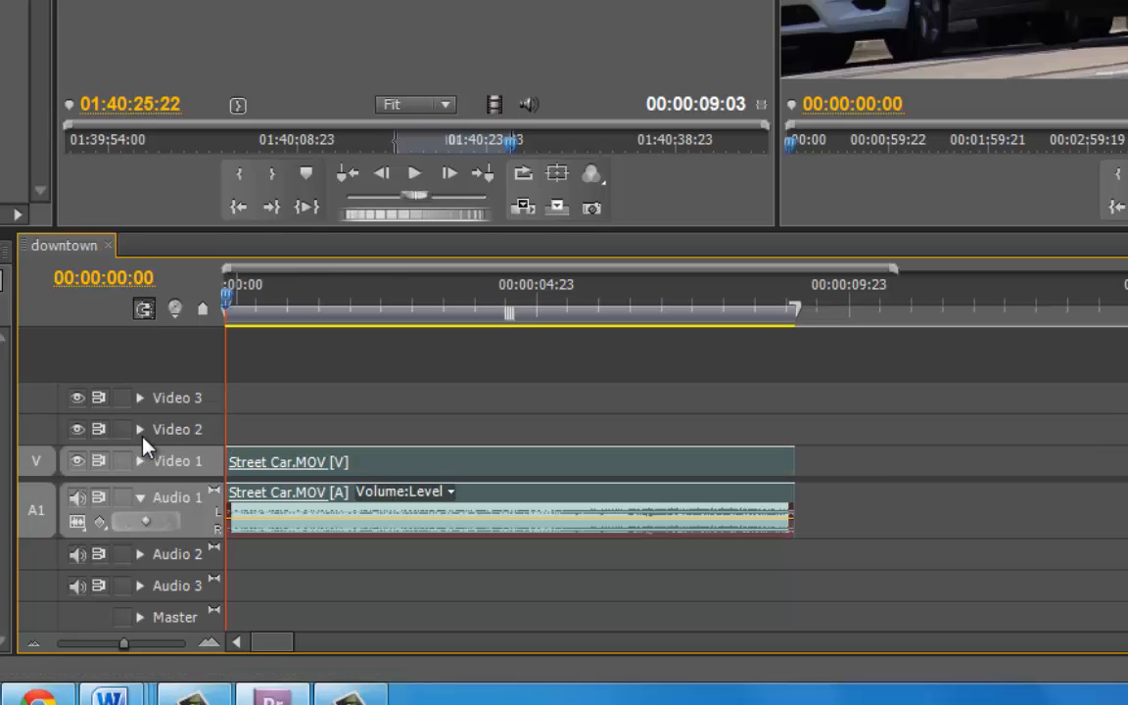
click(141, 498)
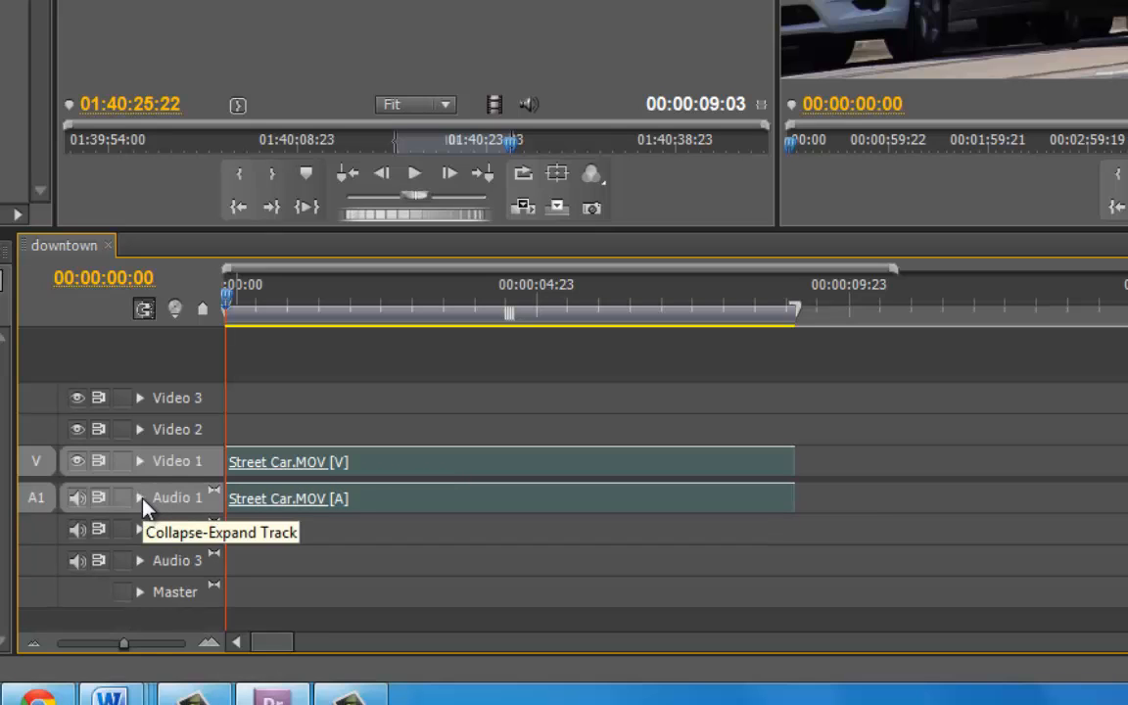
click(141, 498)
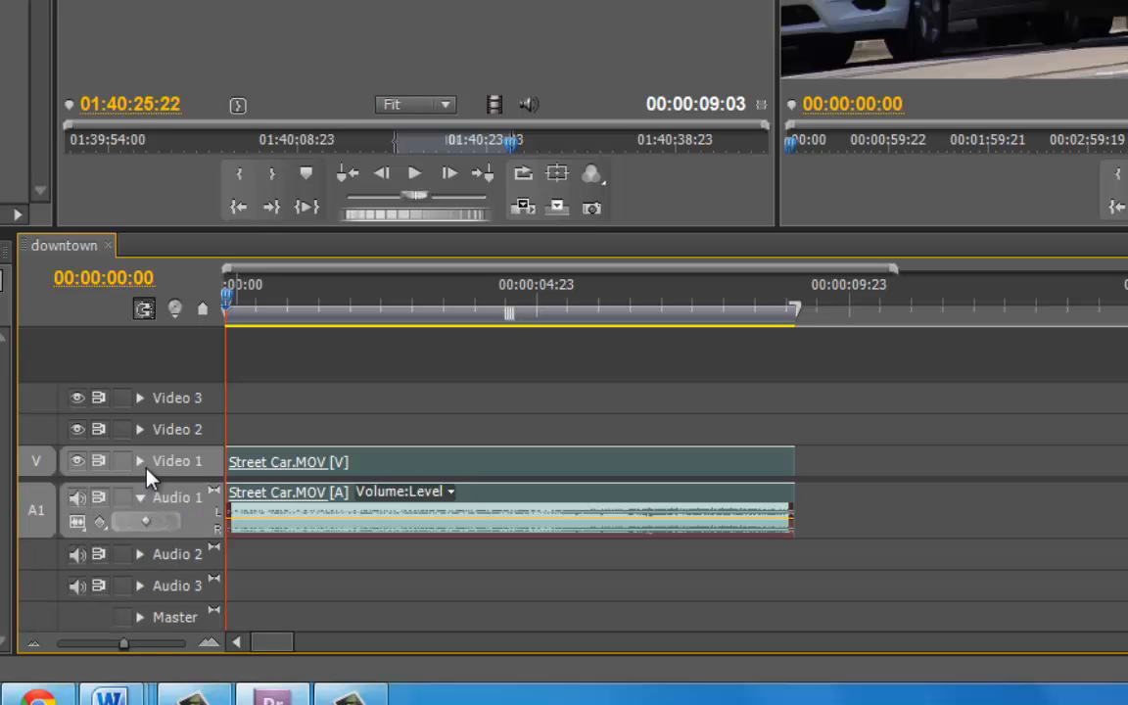
click(142, 464)
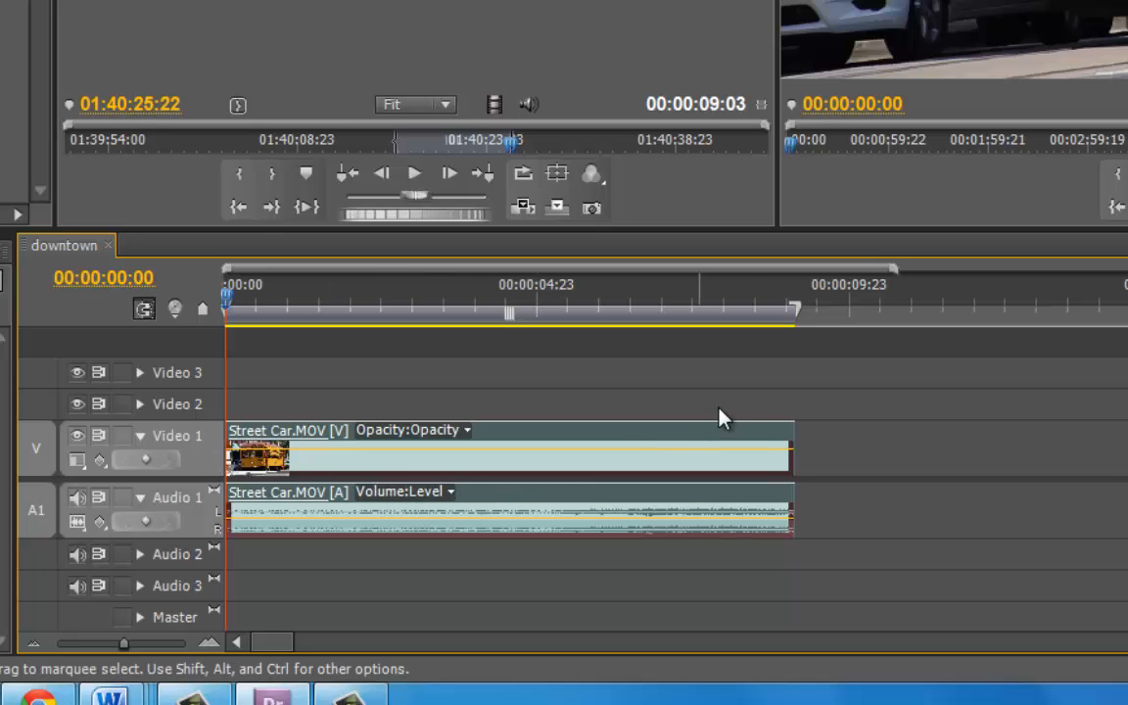
Scrub the sequence playhead through the clip to preview it.
click(250, 307)
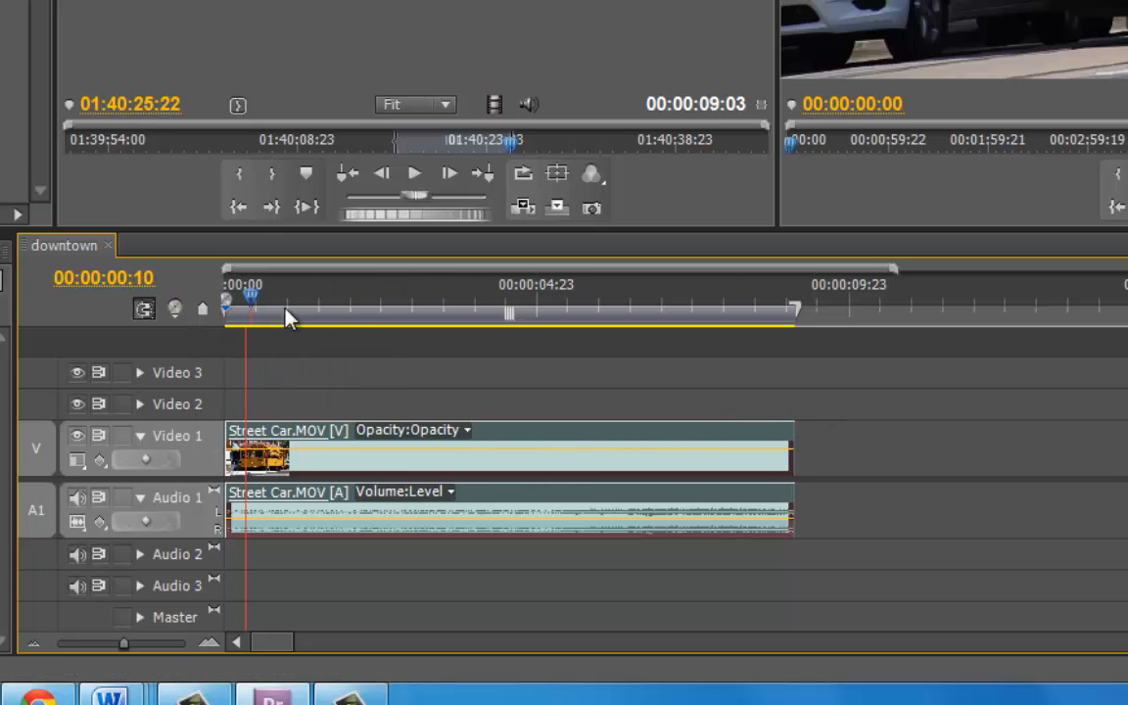
drag(286, 310, 500, 309)
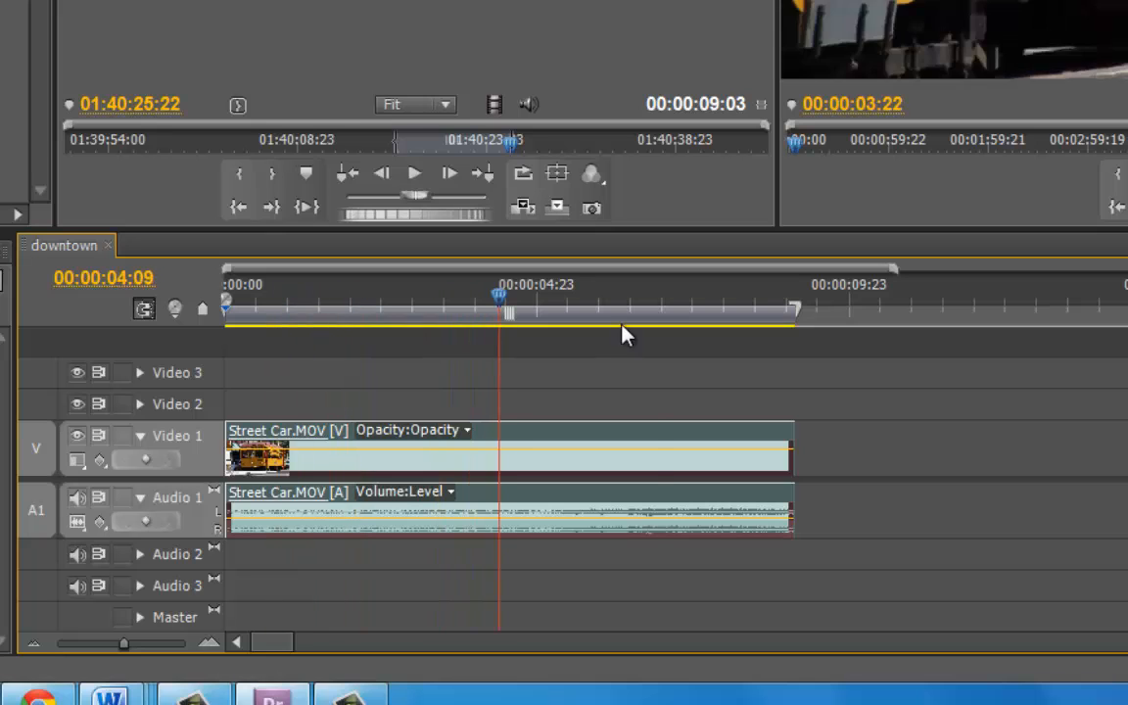
Trim the end of the Street Car clip shorter in the timeline, then extend it back to its full length.
drag(626, 336, 657, 333)
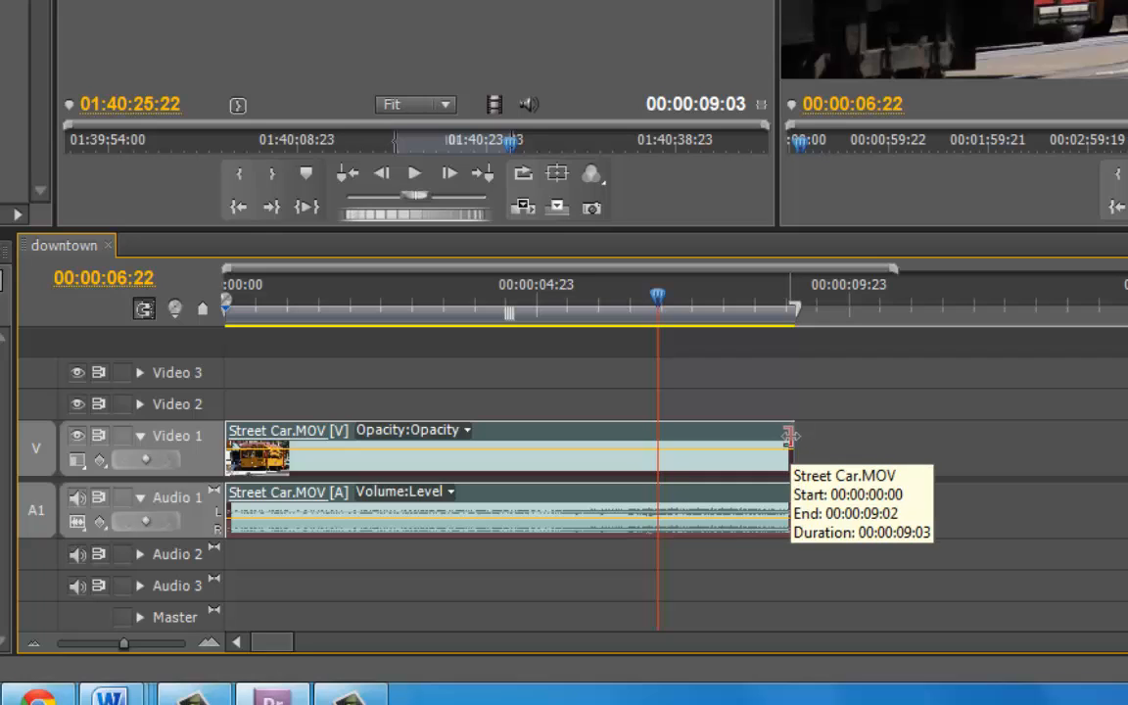
drag(789, 436, 745, 441)
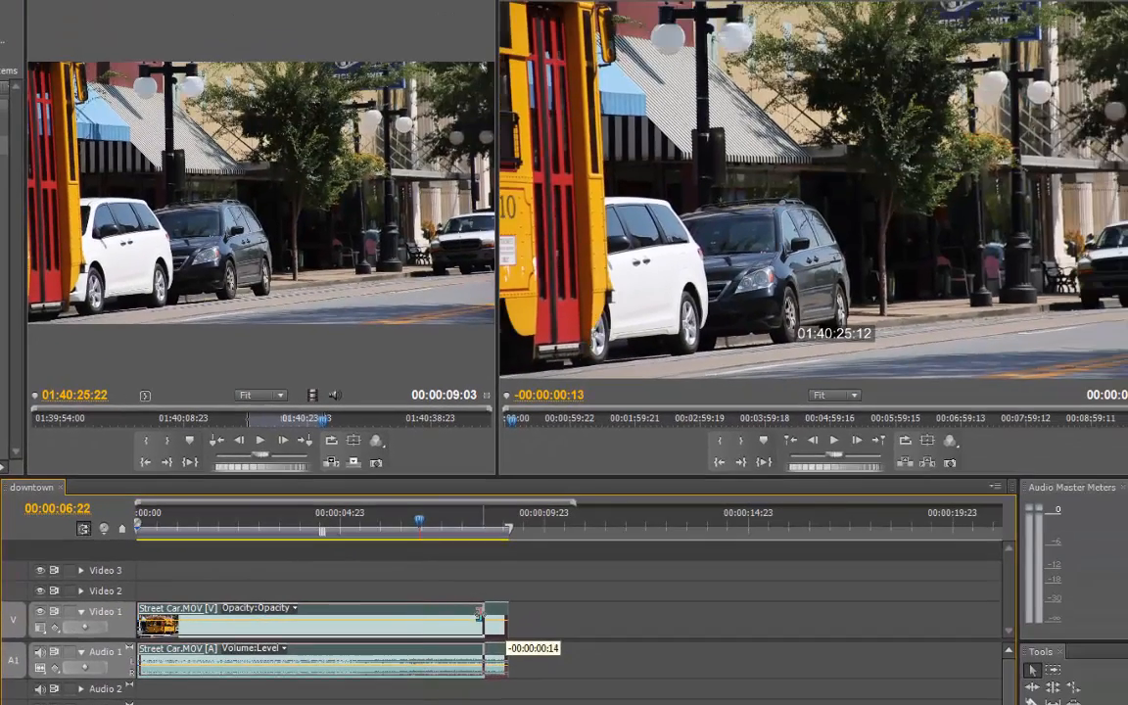
drag(479, 614, 506, 609)
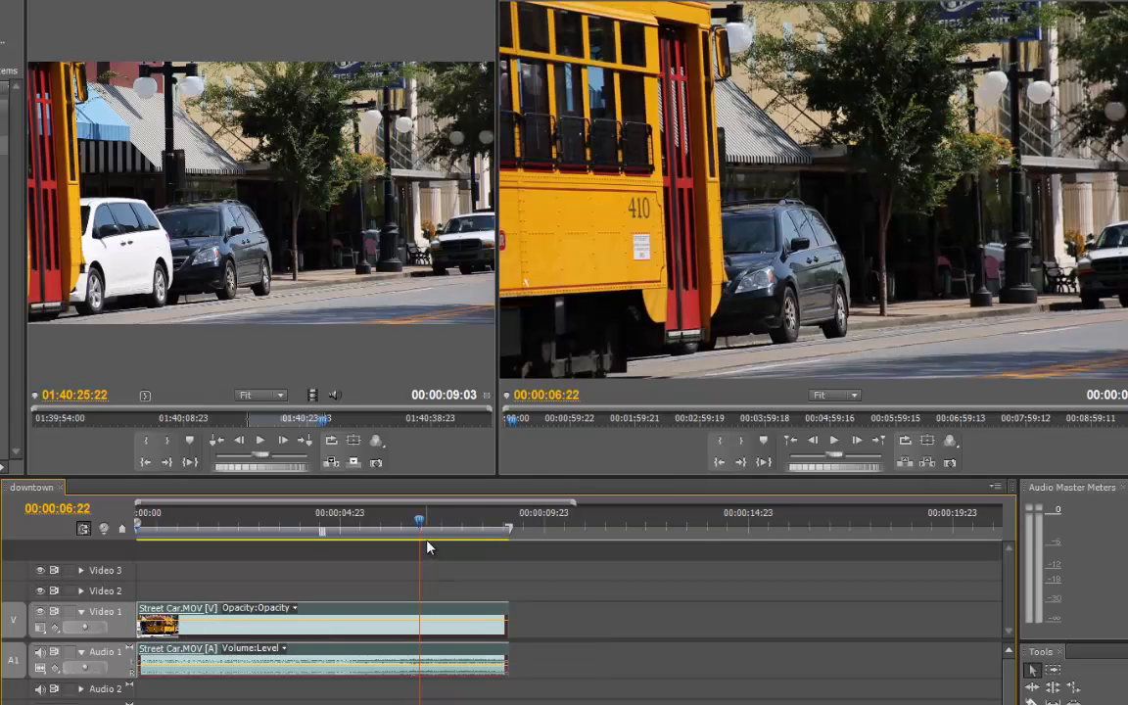
drag(419, 523, 491, 528)
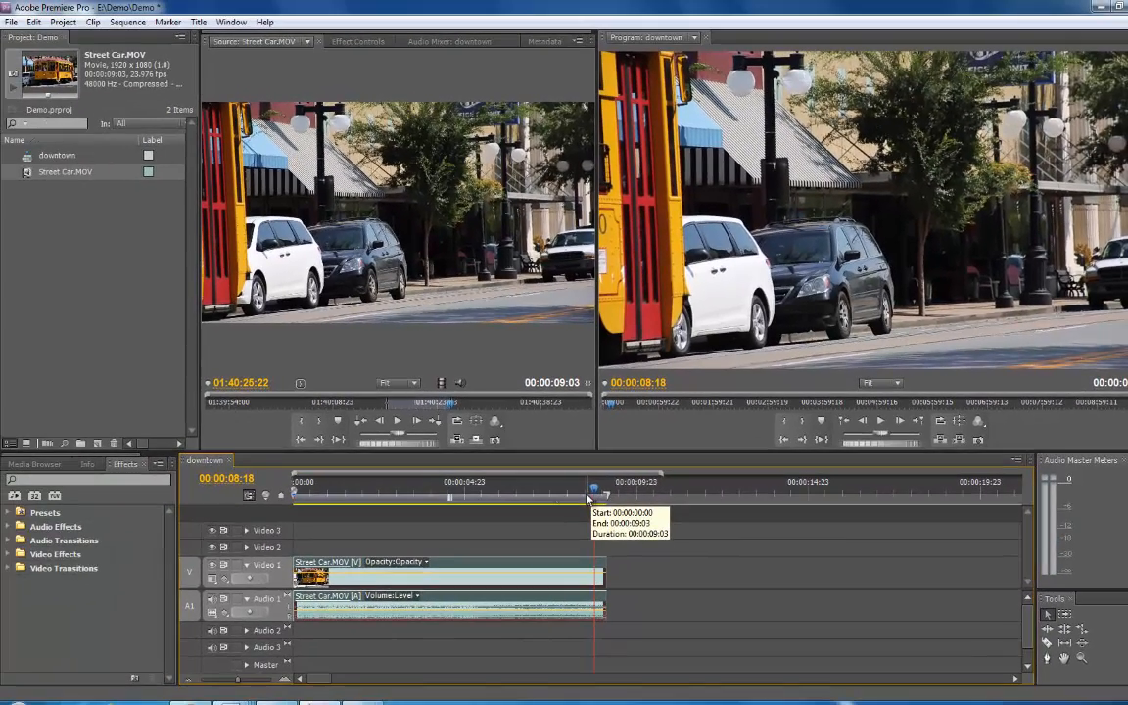
Save the project and import Flowers.MOV from the North Little Rock folder.
key(ctrl+s)
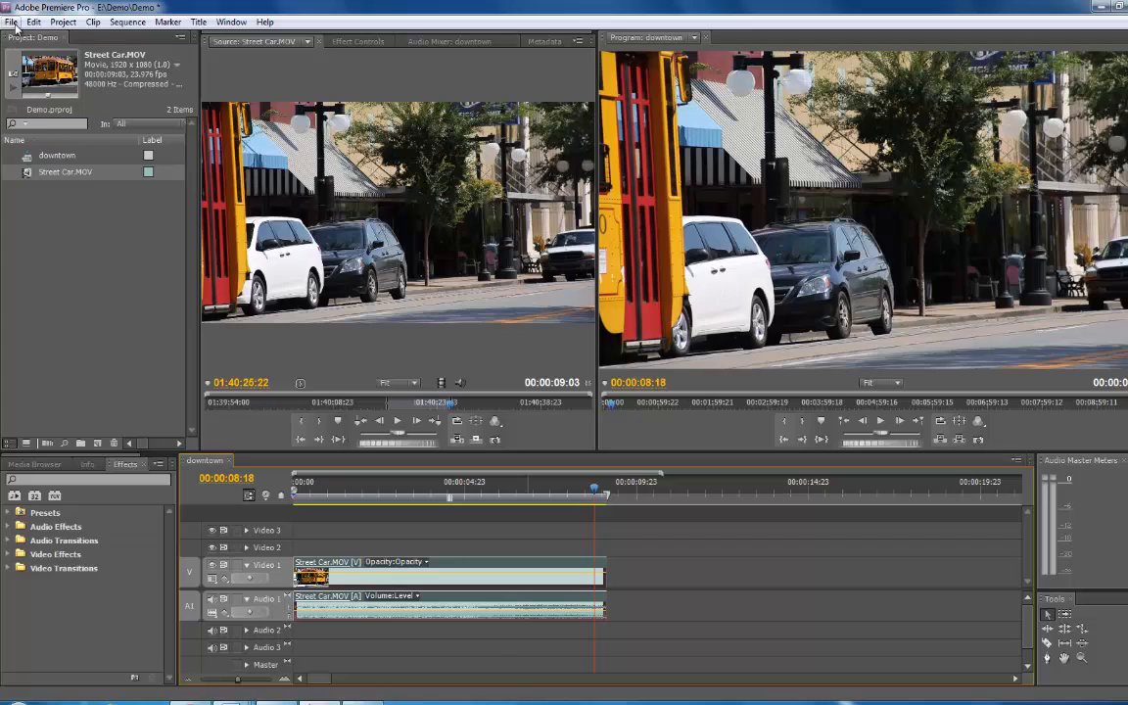
click(11, 22)
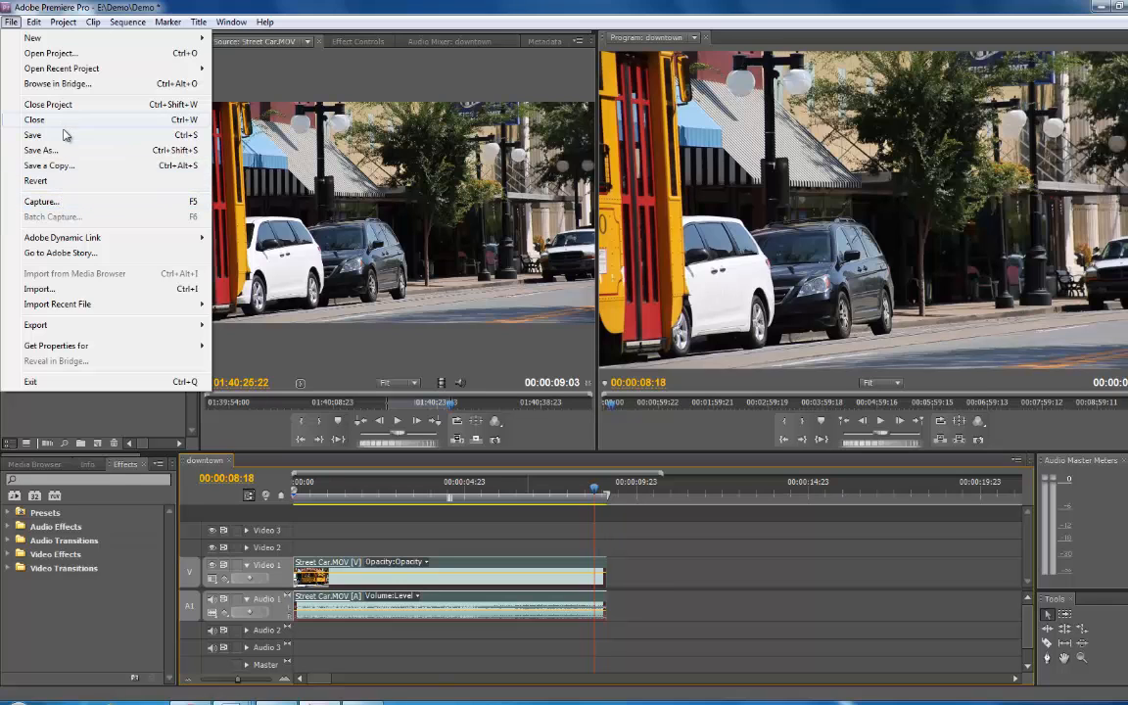
click(69, 290)
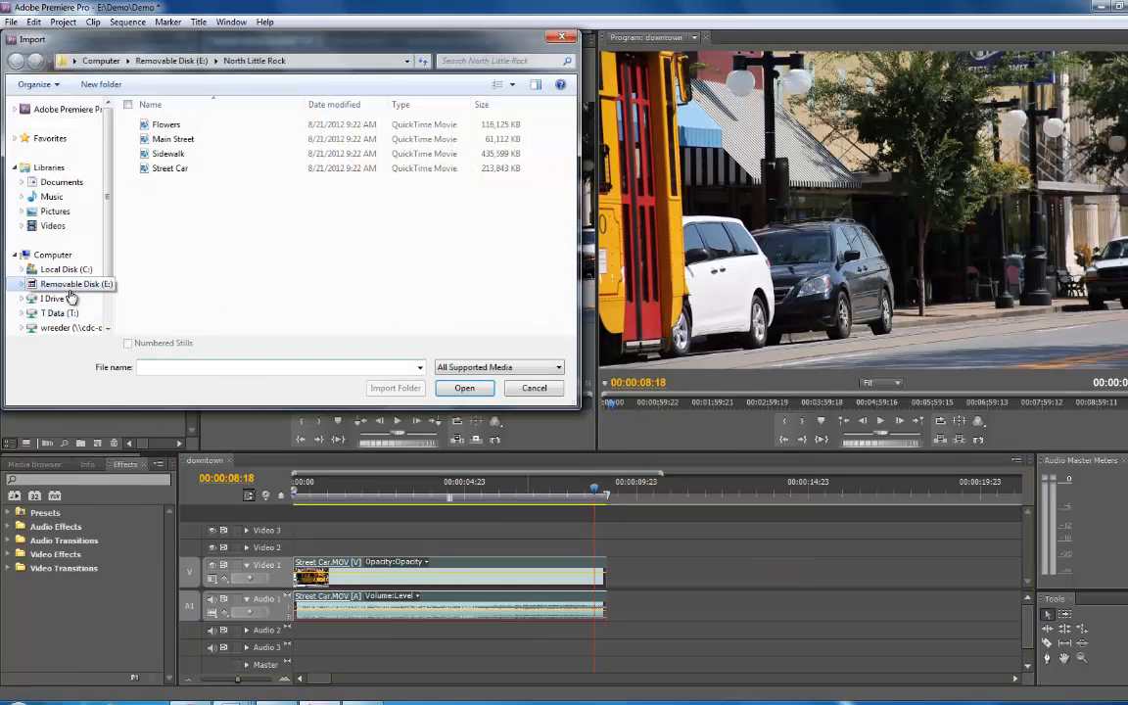
double_click(168, 125)
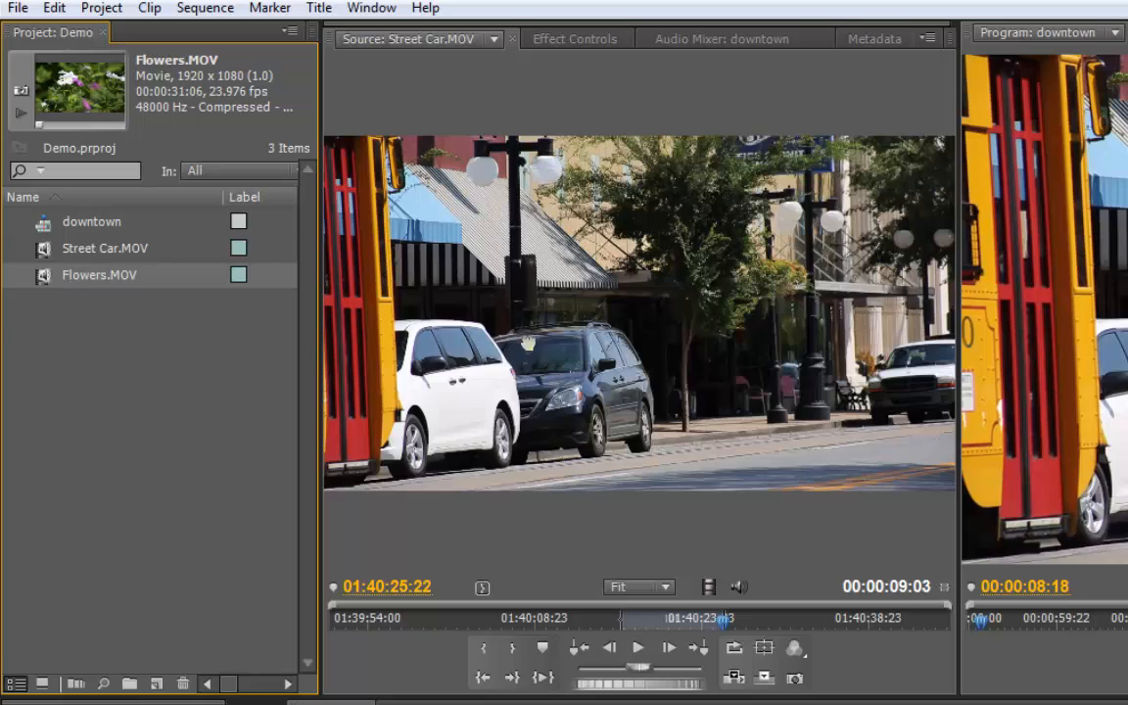
Open Flowers.MOV in the source monitor and mark an In point at 01:41:00:20 and an Out point at 01:41:02:12.
drag(601, 353, 604, 354)
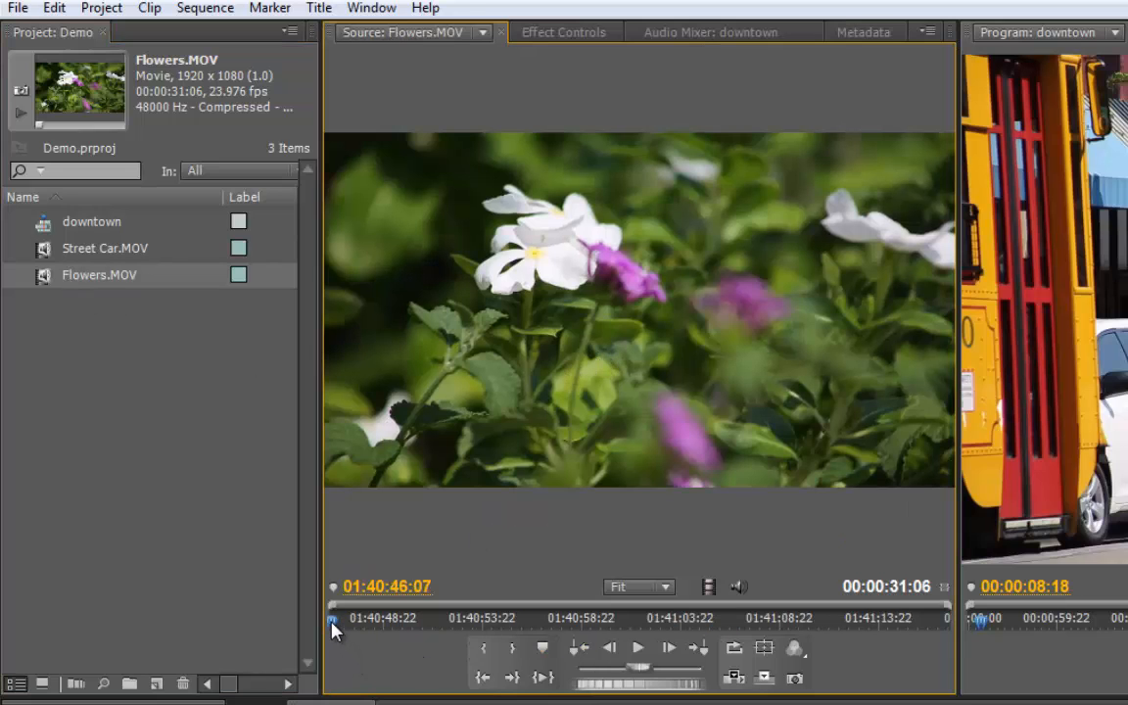
drag(333, 628, 620, 627)
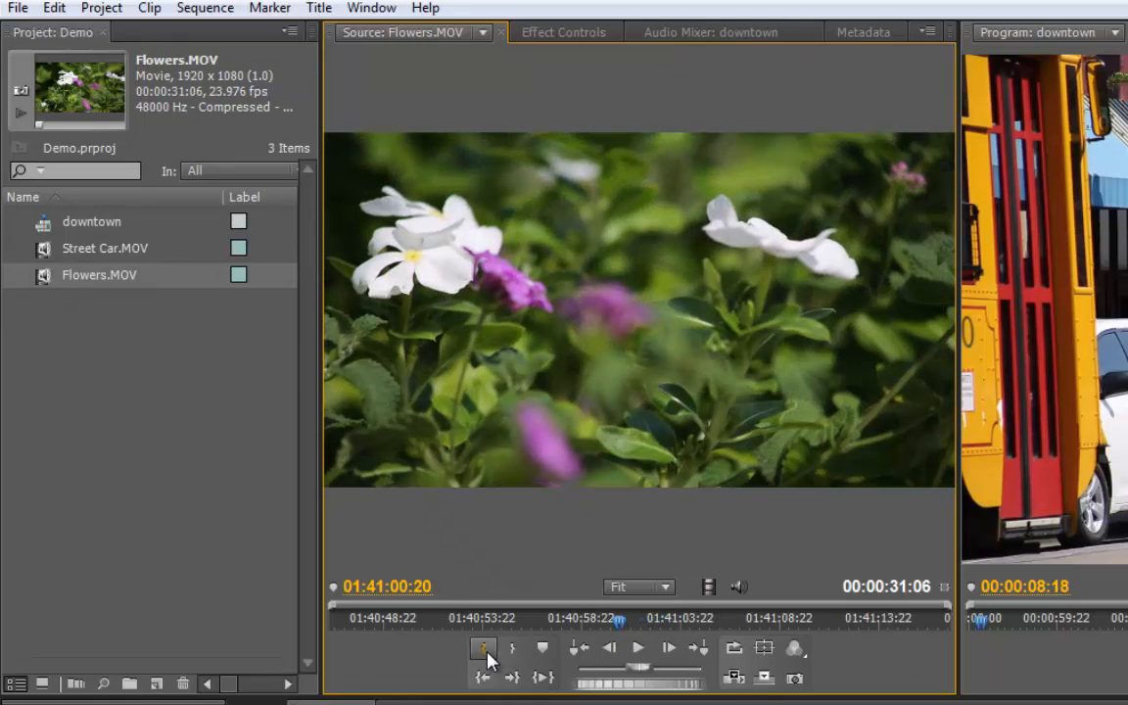
click(508, 650)
drag(617, 623, 652, 628)
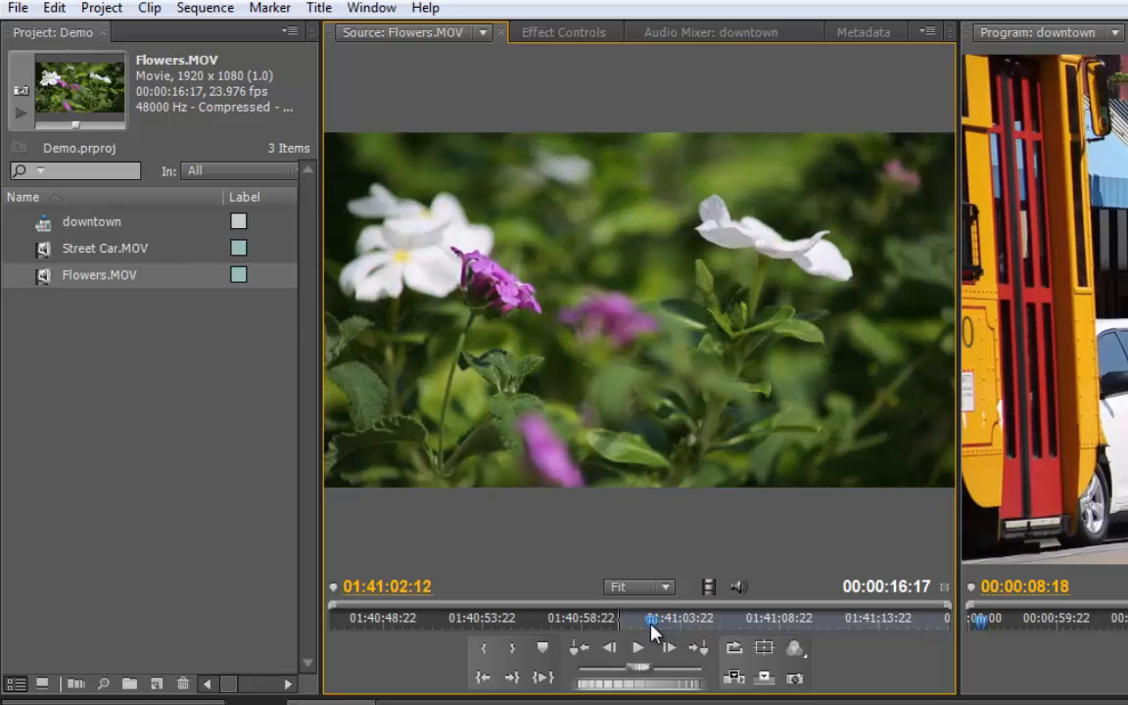
click(509, 653)
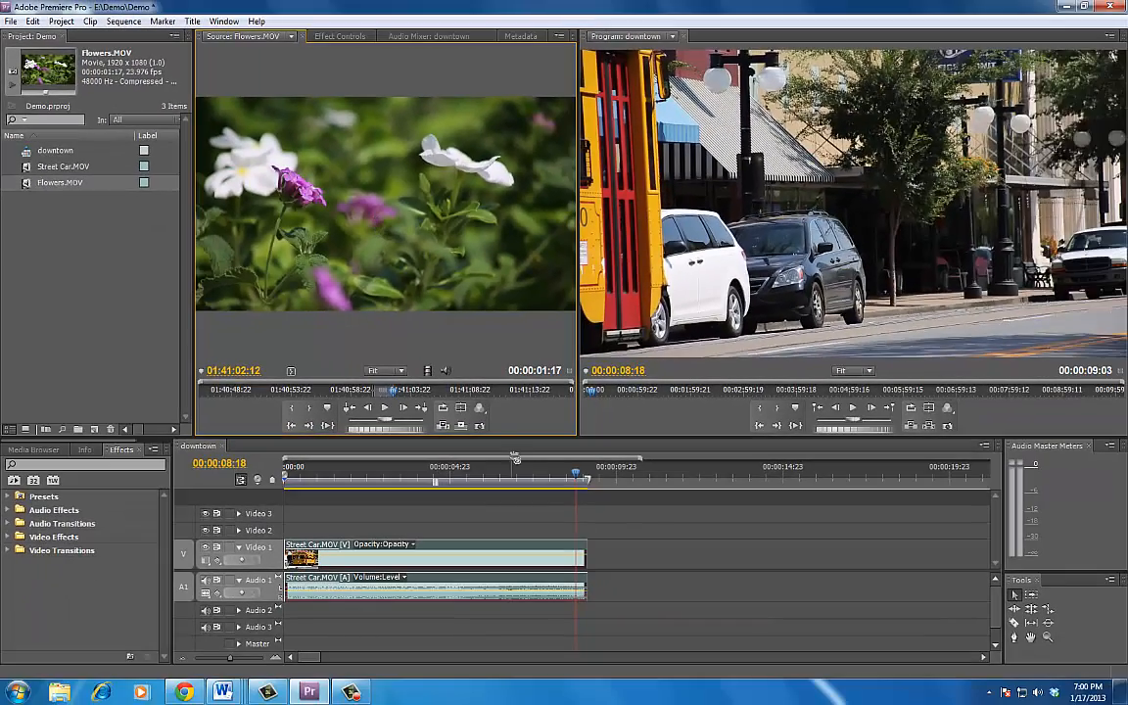
Place the trimmed Flowers clip right after the Street Car clip on Video 1 and Audio 1.
drag(460, 408, 598, 519)
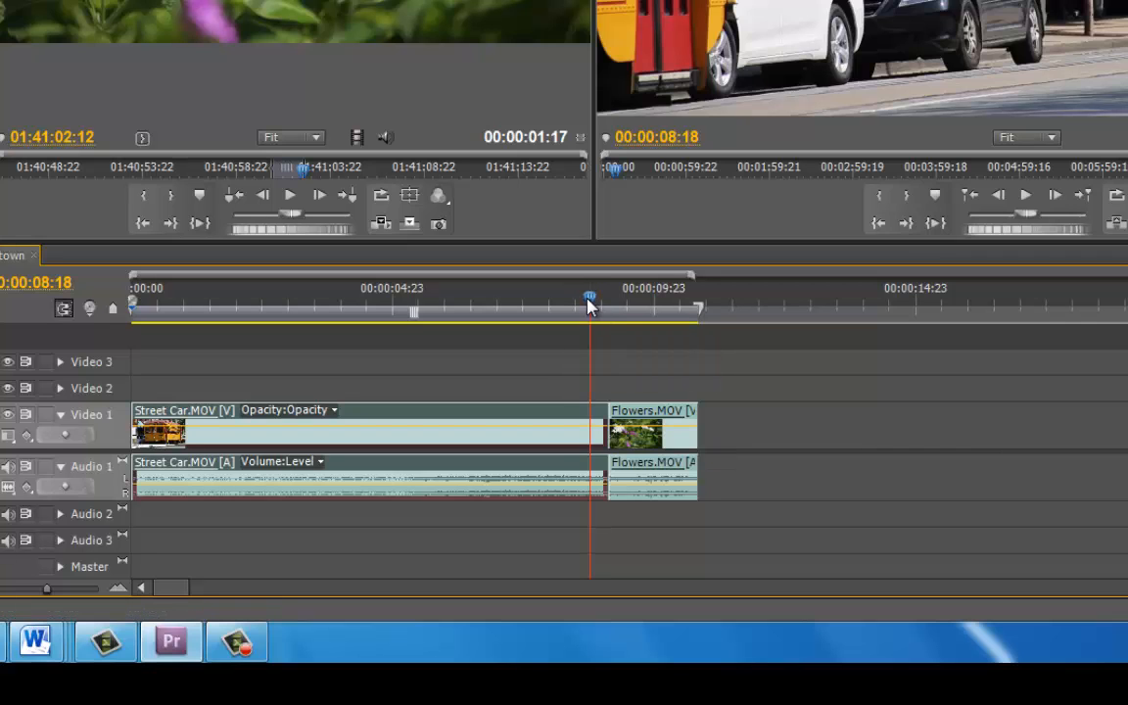
mouse_move(589, 306)
mouse_down()
mouse_move(611, 307)
mouse_move(568, 307)
mouse_up()
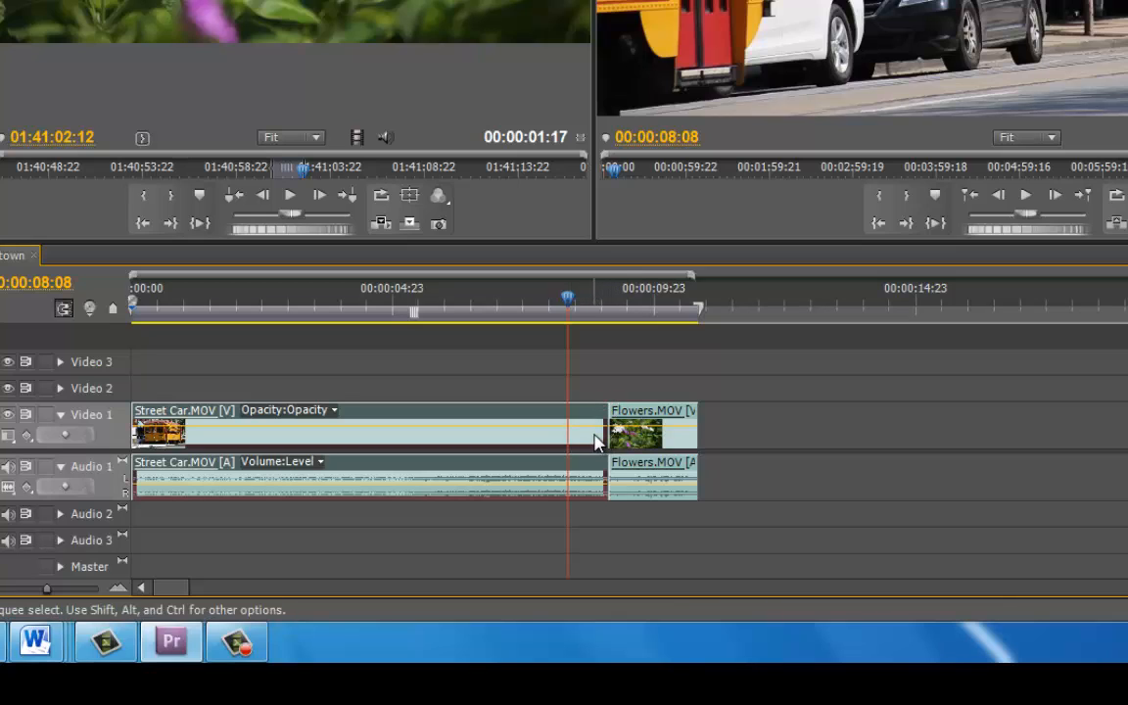
Move the Flowers video onto Video 2 and its audio onto Audio 2, expanding the Video 2 track.
click(643, 415)
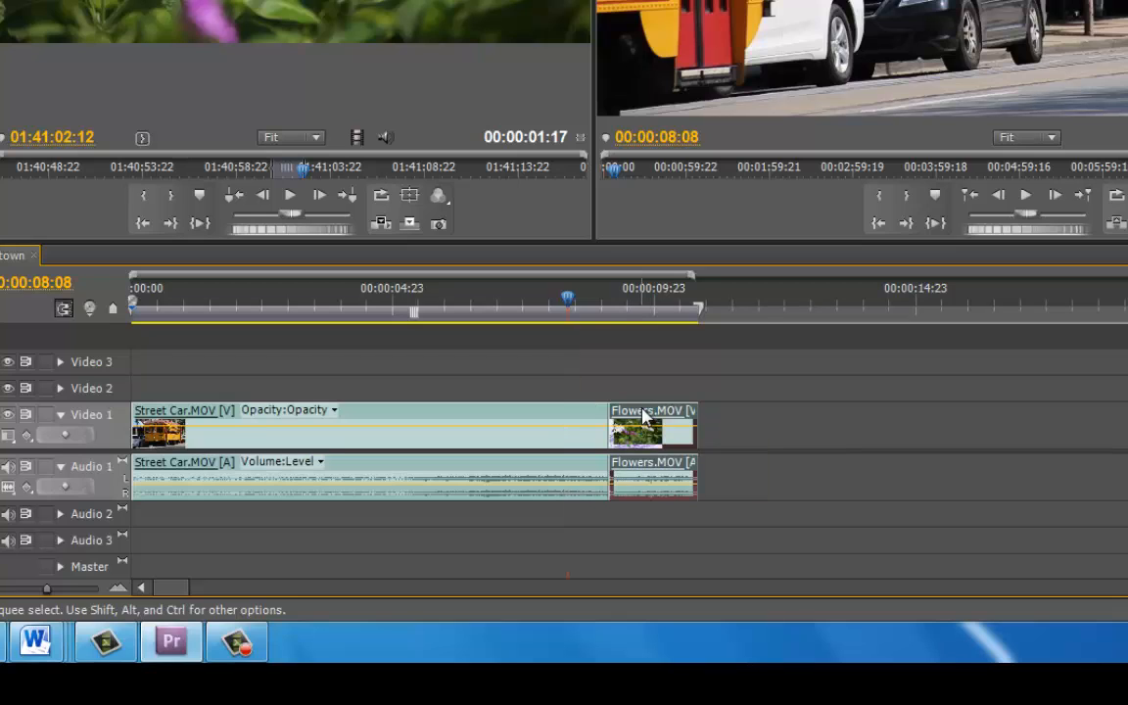
drag(643, 415, 648, 403)
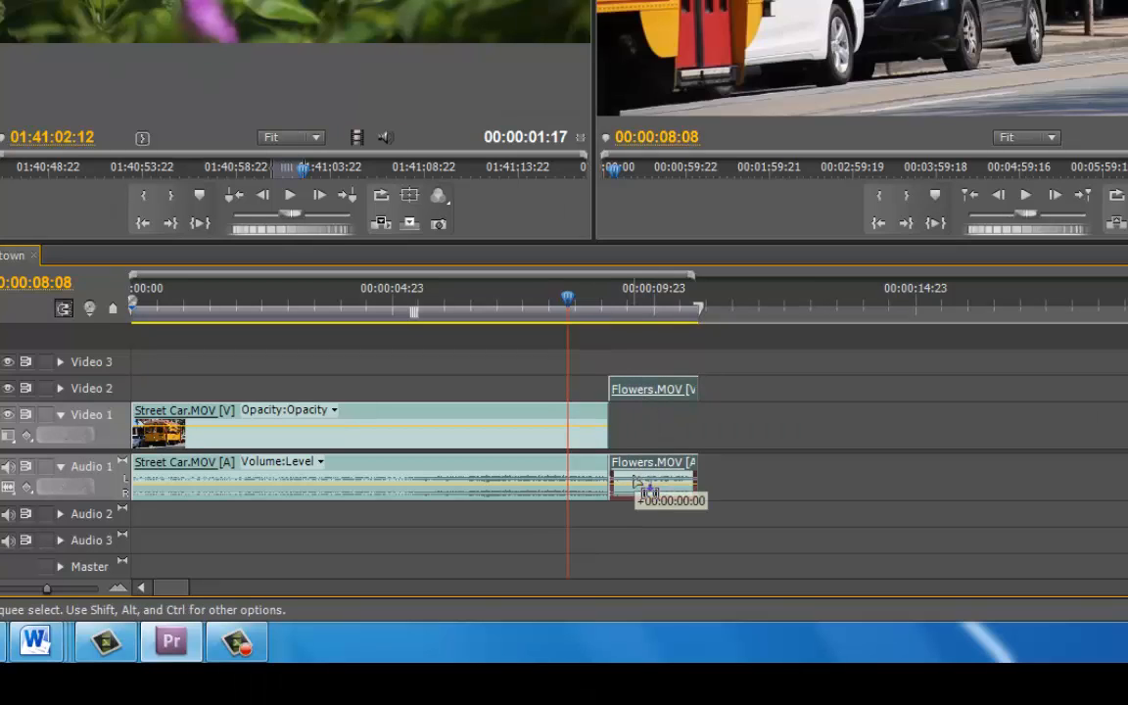
drag(635, 479, 638, 512)
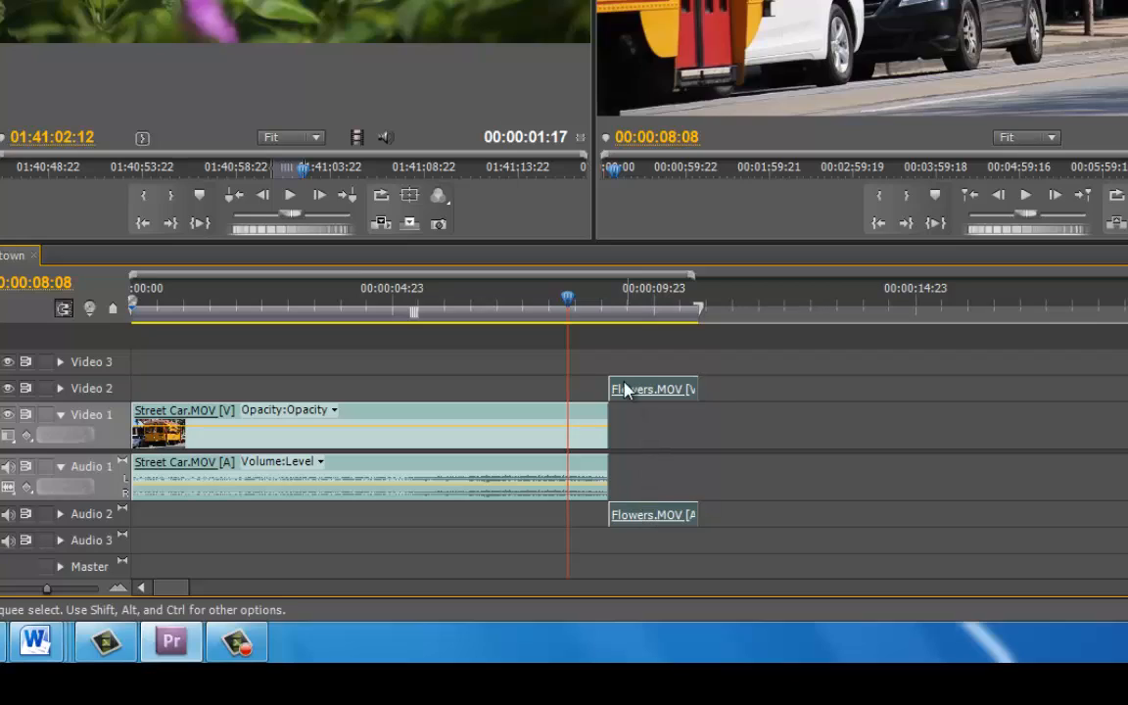
click(60, 388)
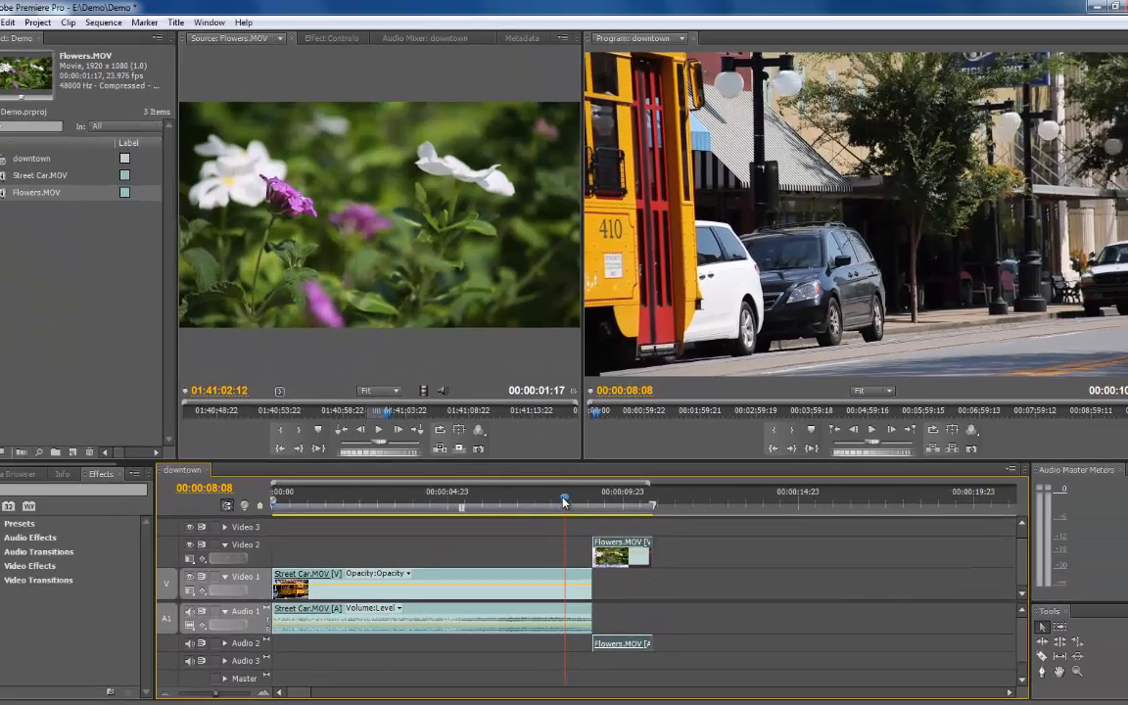
Scrub and play the sequence around the cut between the two clips to preview it.
drag(569, 443, 595, 442)
drag(592, 504, 553, 503)
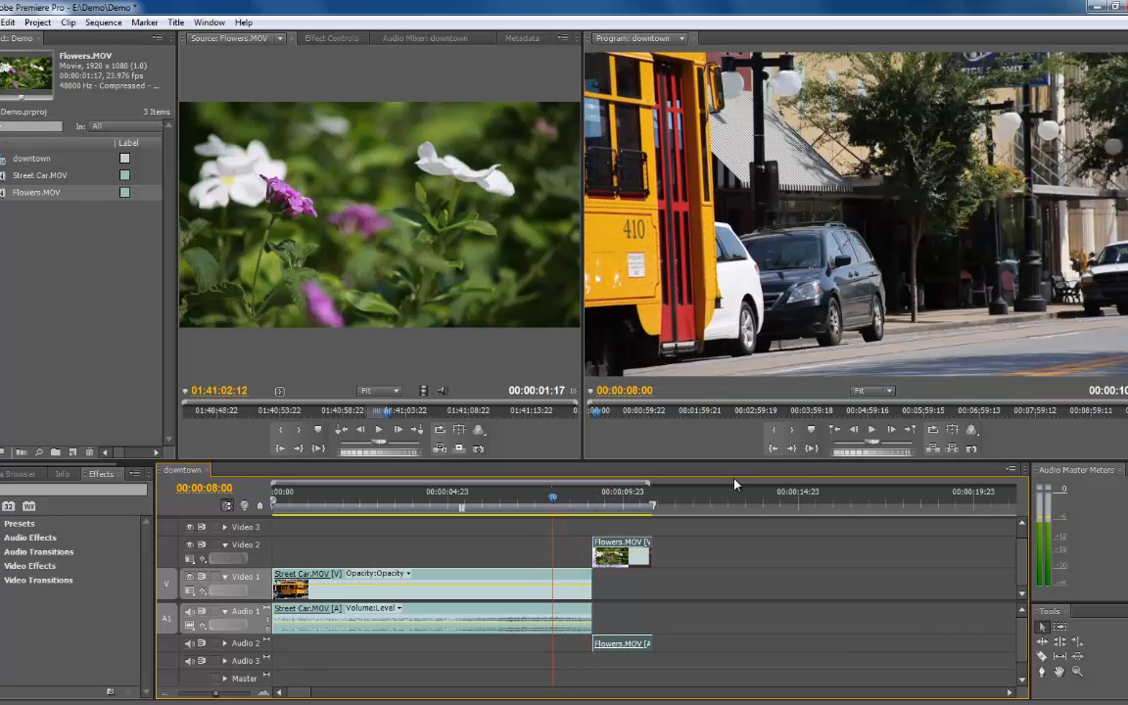
click(872, 430)
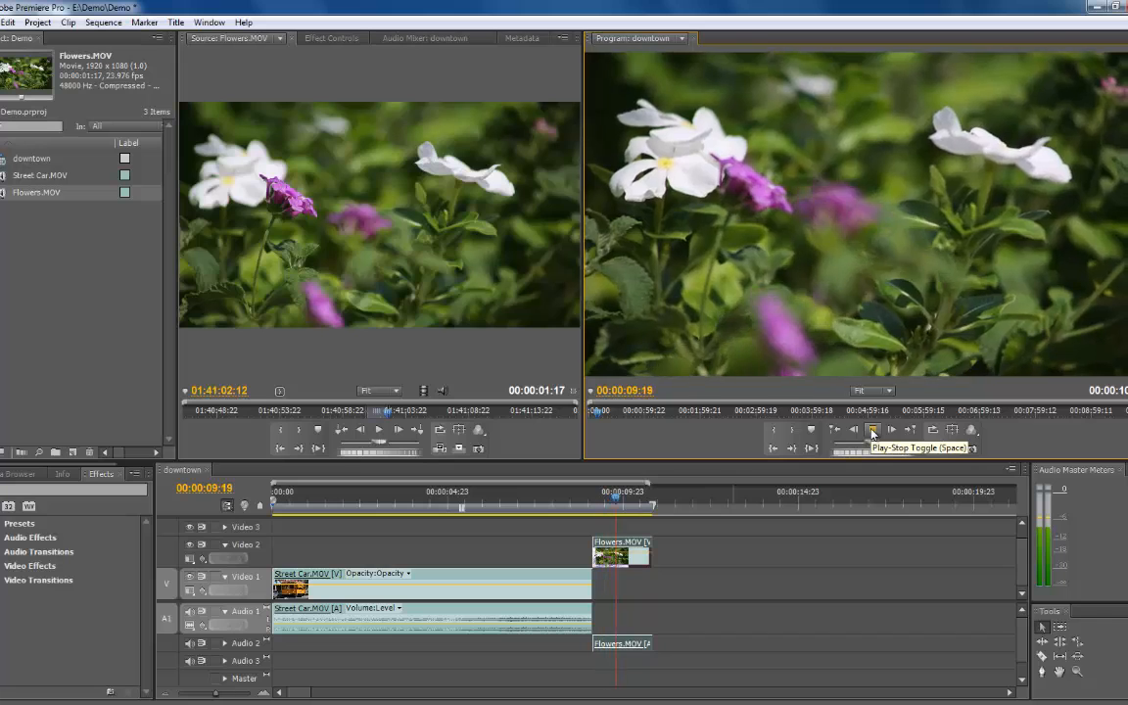
drag(641, 503, 571, 503)
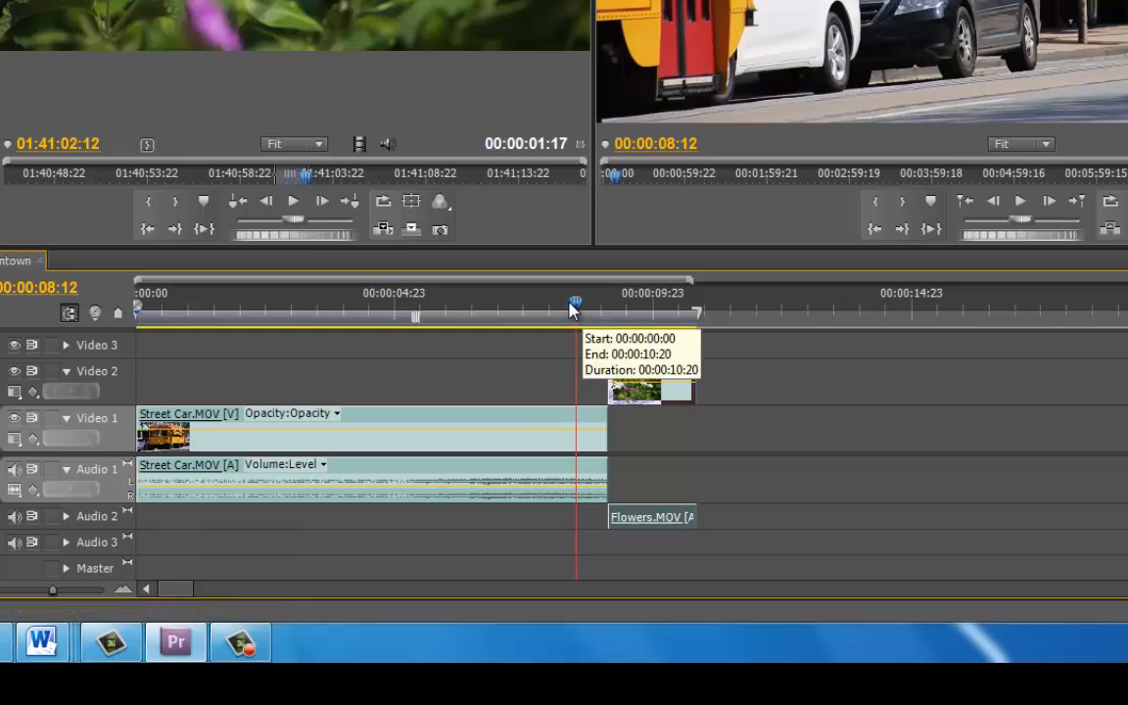
drag(573, 309, 539, 310)
Slide the Flowers clip earlier so it overlaps the end of the Street Car clip.
drag(609, 382, 572, 380)
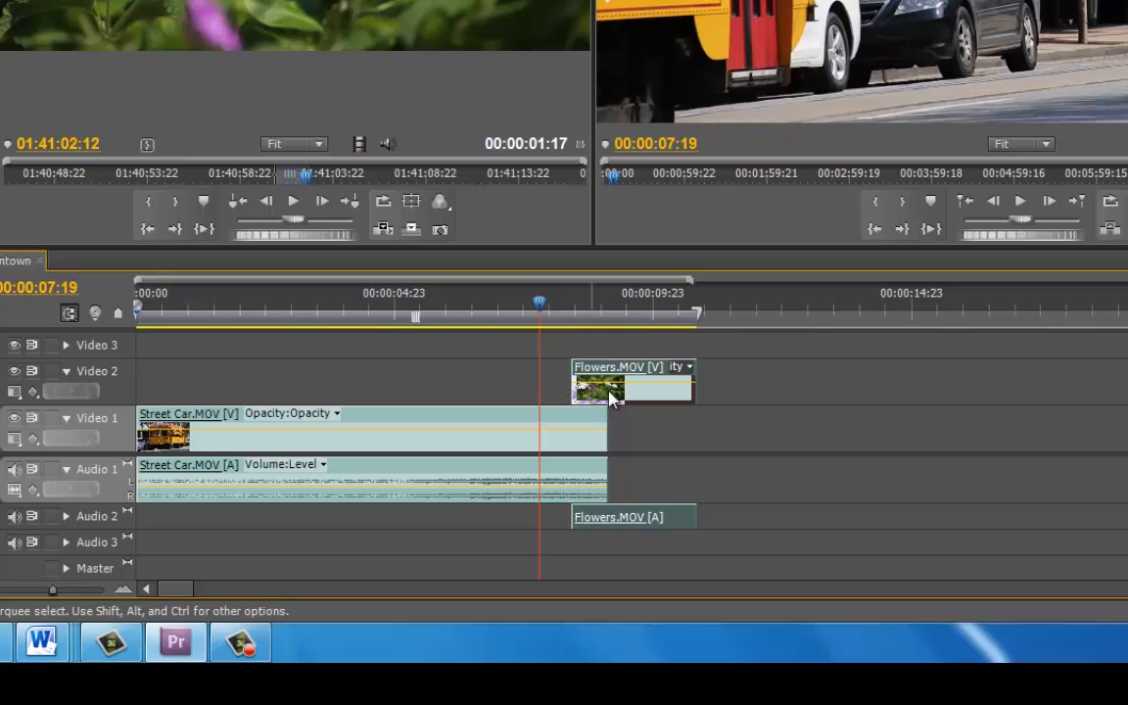
click(563, 313)
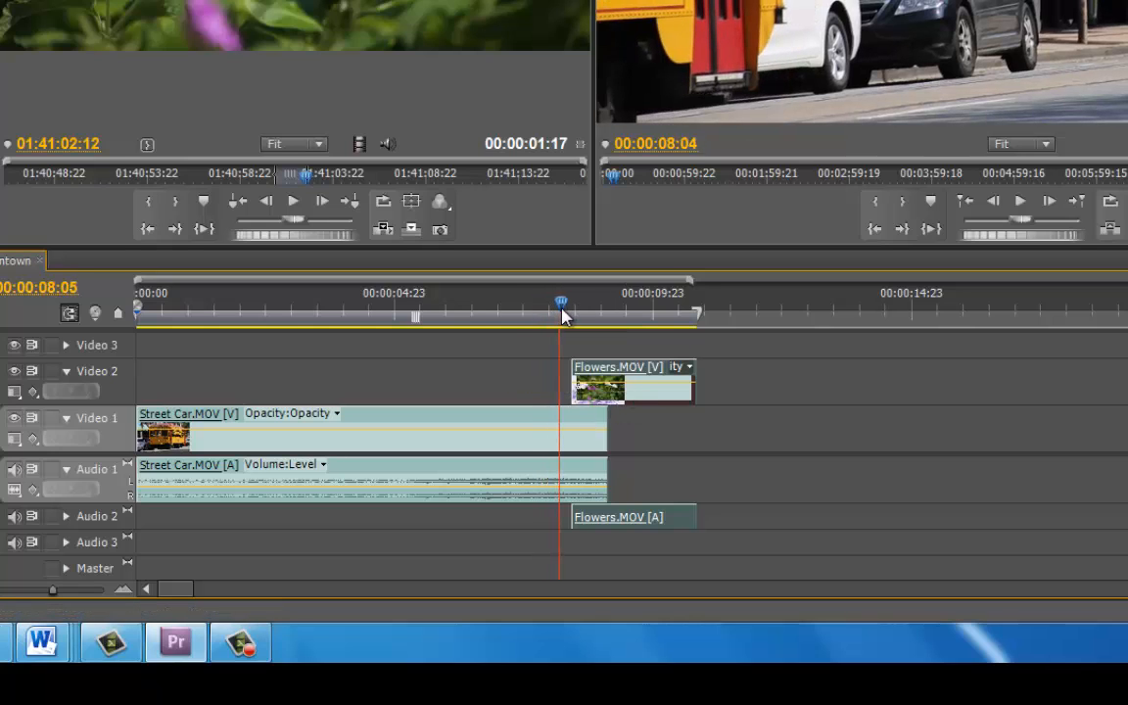
drag(563, 314, 547, 313)
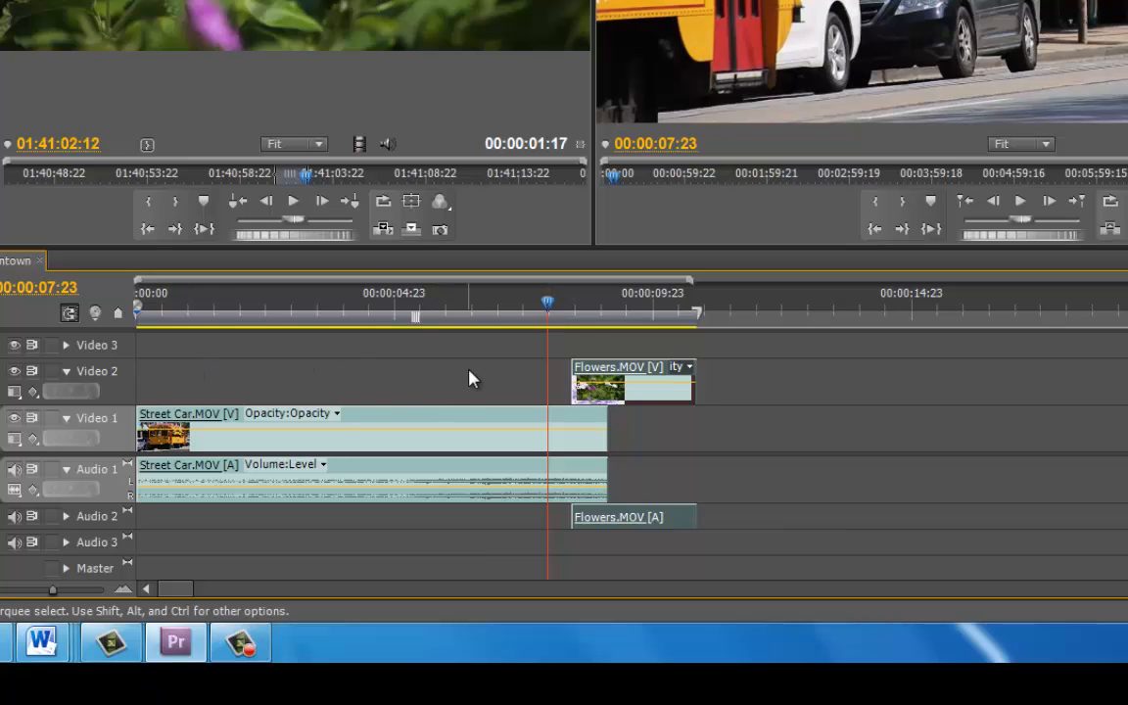
mouse_move(546, 312)
mouse_down()
mouse_move(619, 314)
mouse_move(530, 315)
mouse_up()
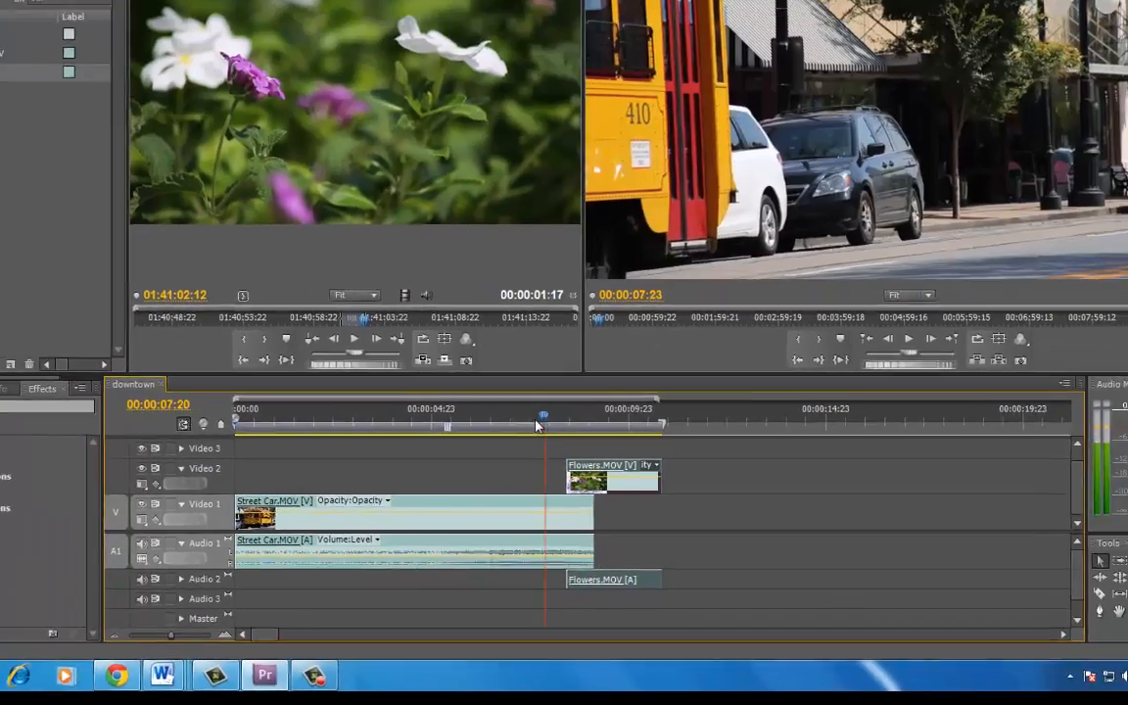
drag(535, 424, 566, 423)
drag(564, 480, 551, 480)
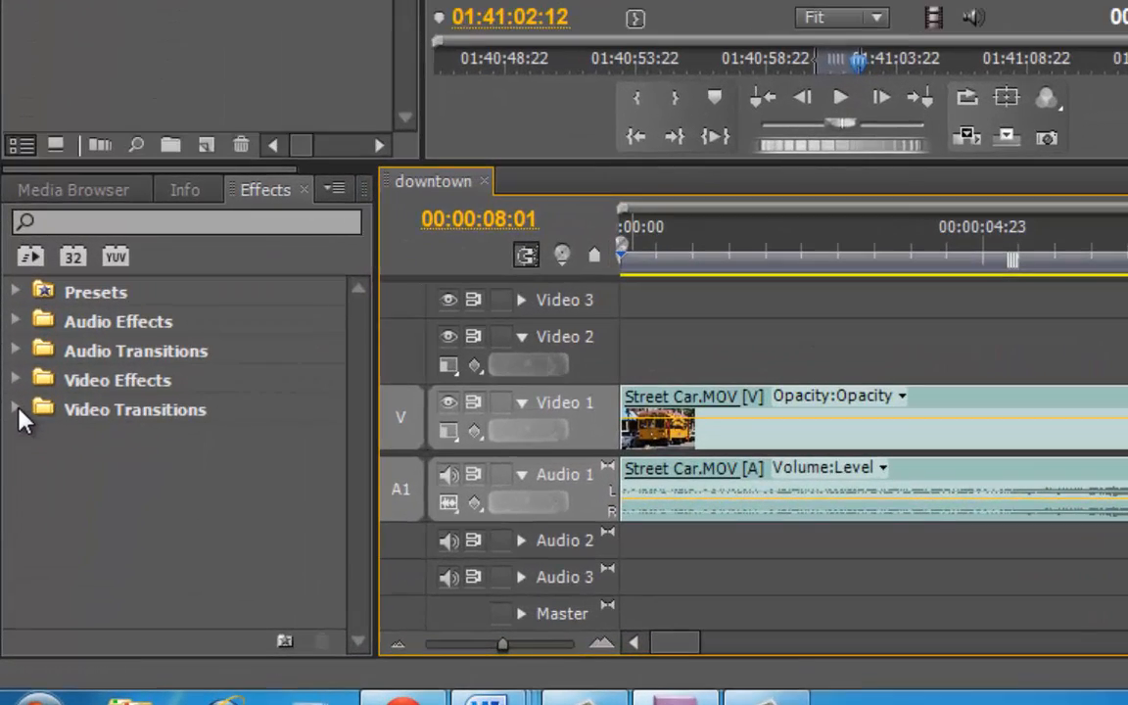
Apply the Cross Dissolve video transition to the start of the Flowers clip on Video 2.
click(16, 410)
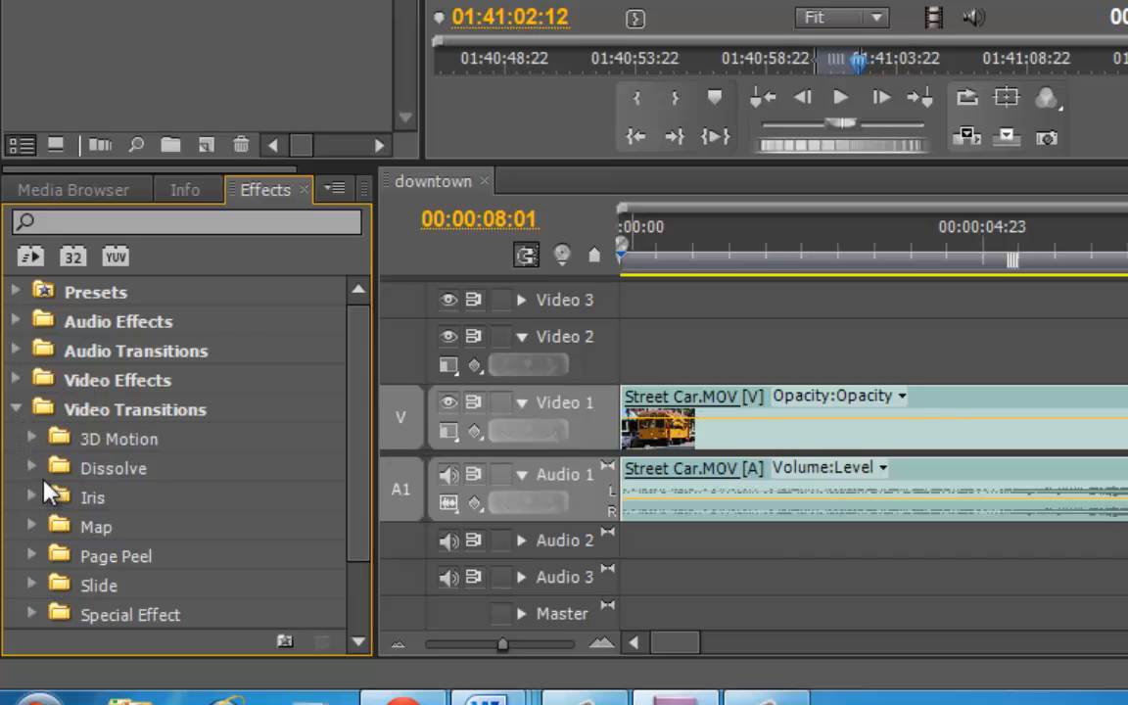
click(32, 468)
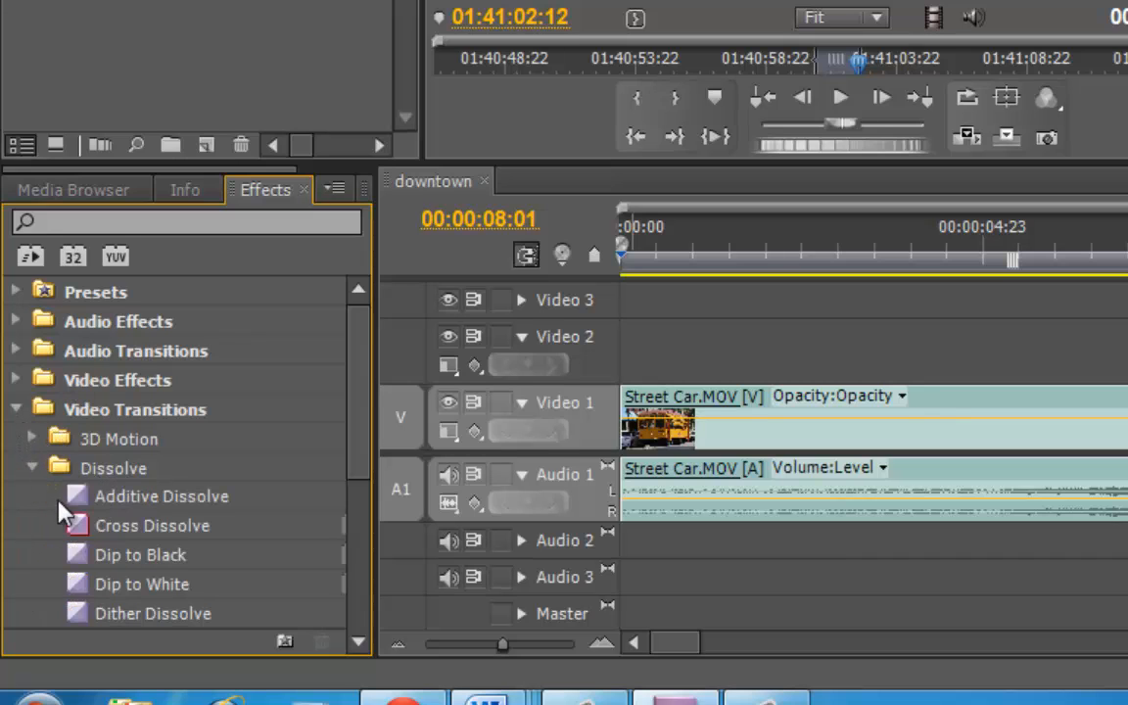
click(108, 532)
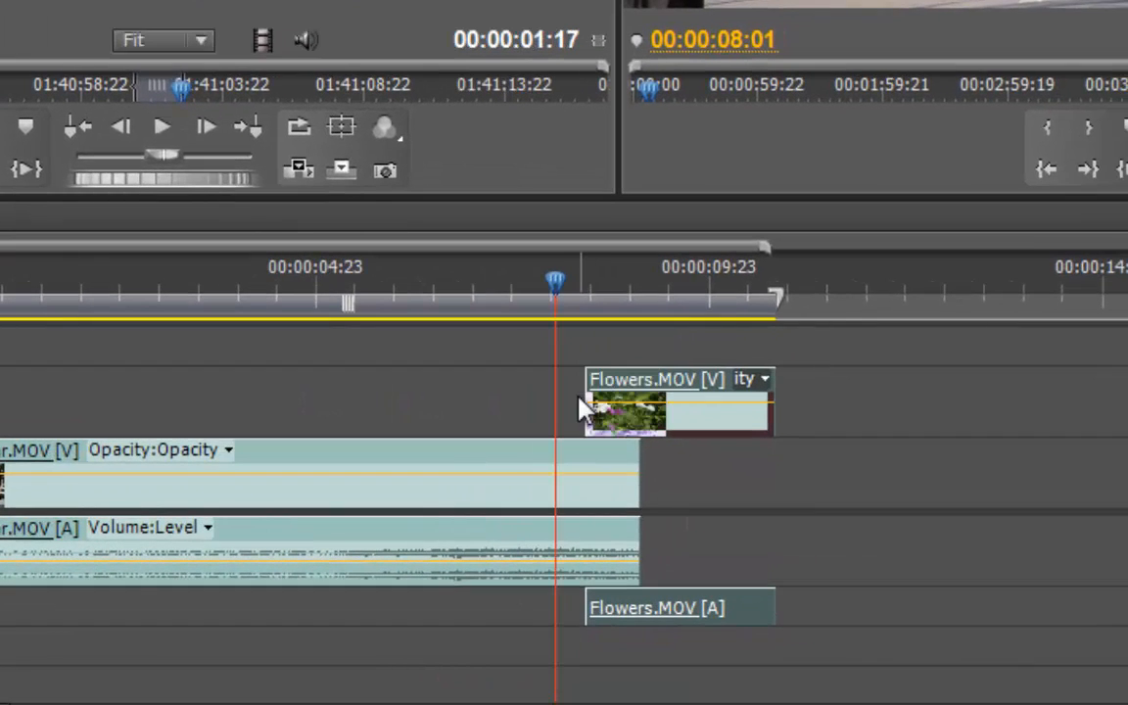
click(585, 406)
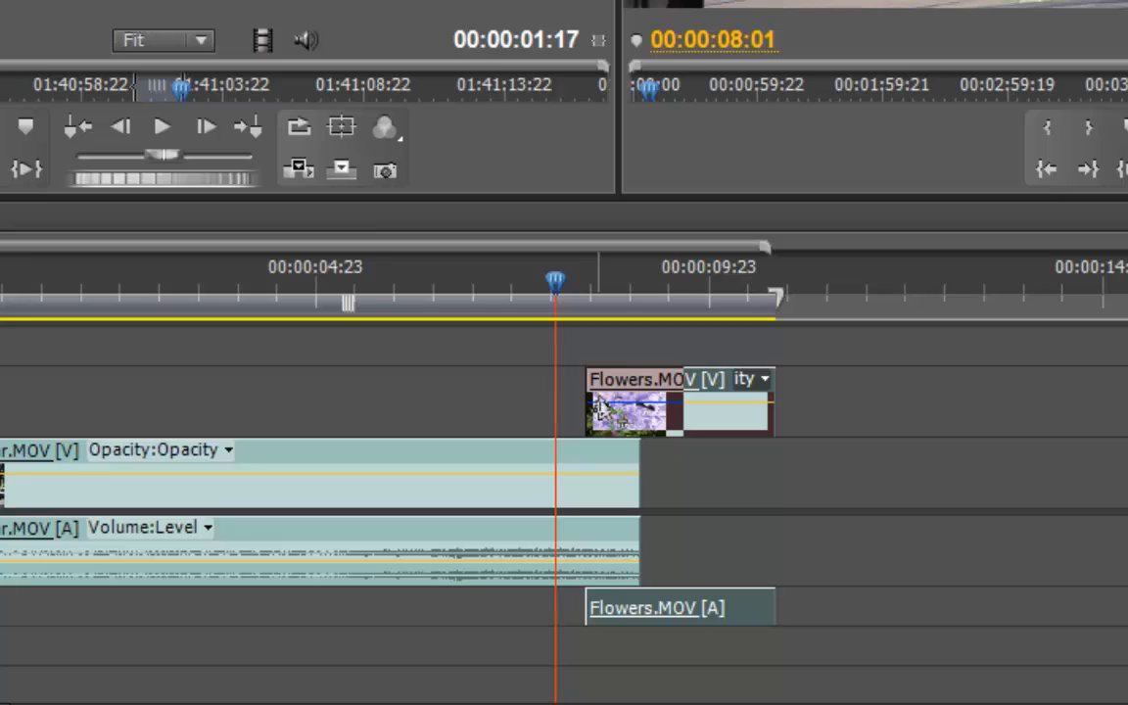
drag(601, 407, 604, 411)
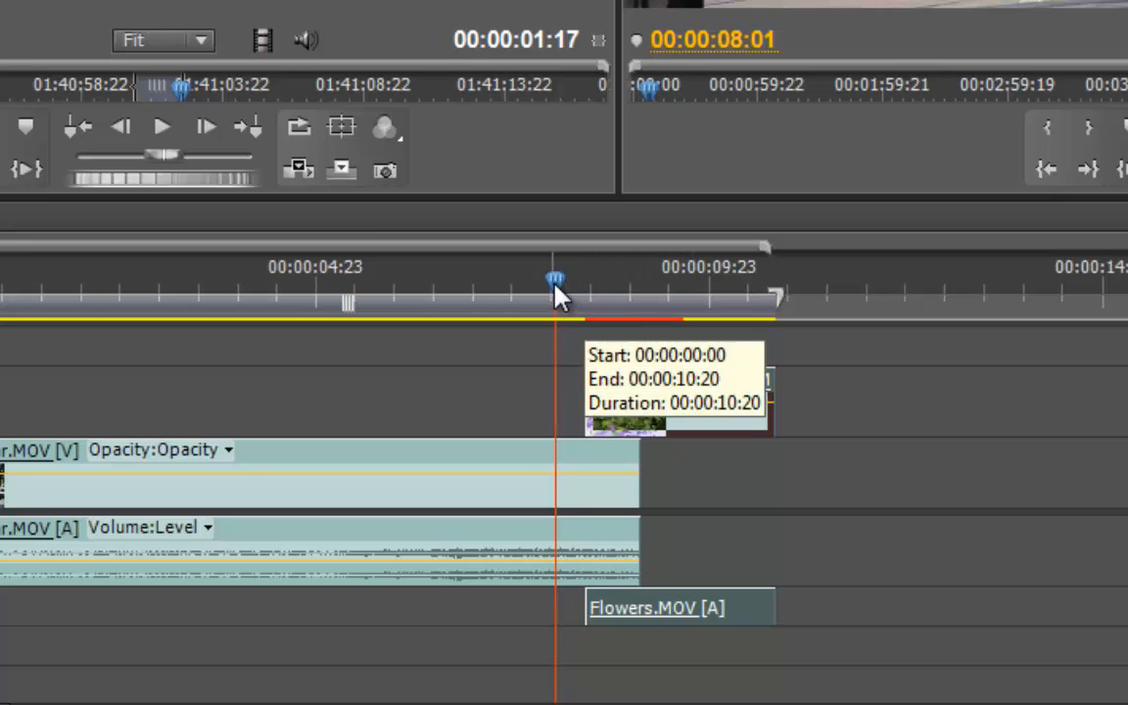
Shorten the Cross Dissolve transition at the start of the Flowers clip.
drag(577, 289, 514, 291)
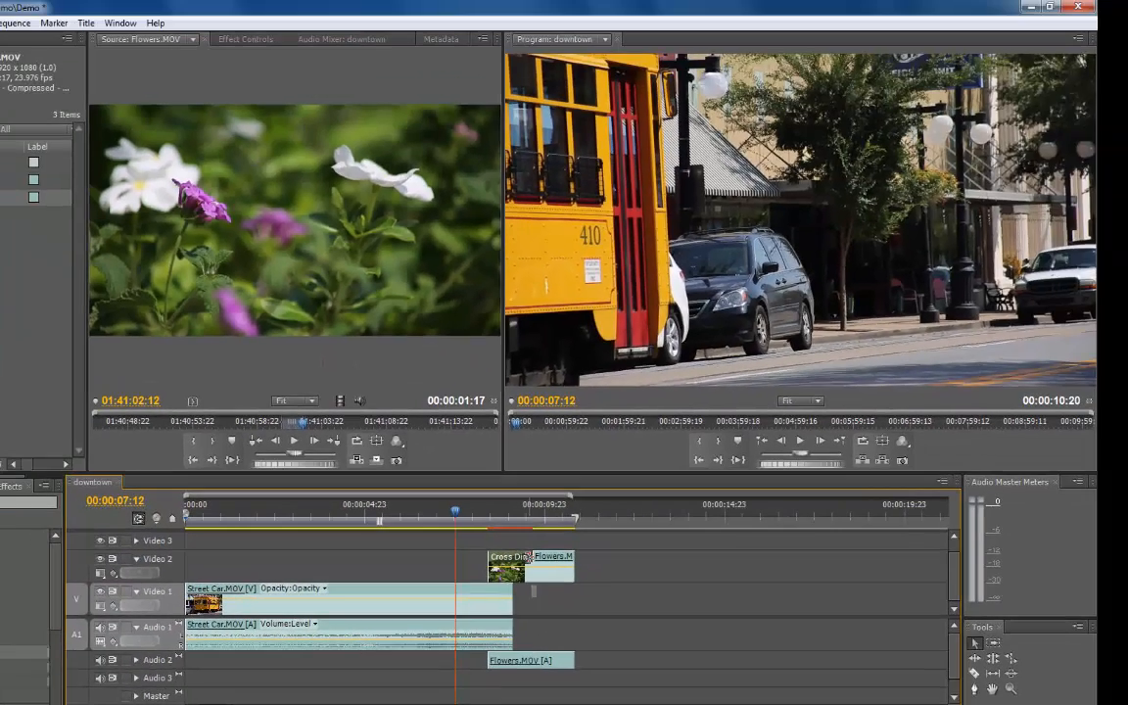
drag(678, 381, 668, 381)
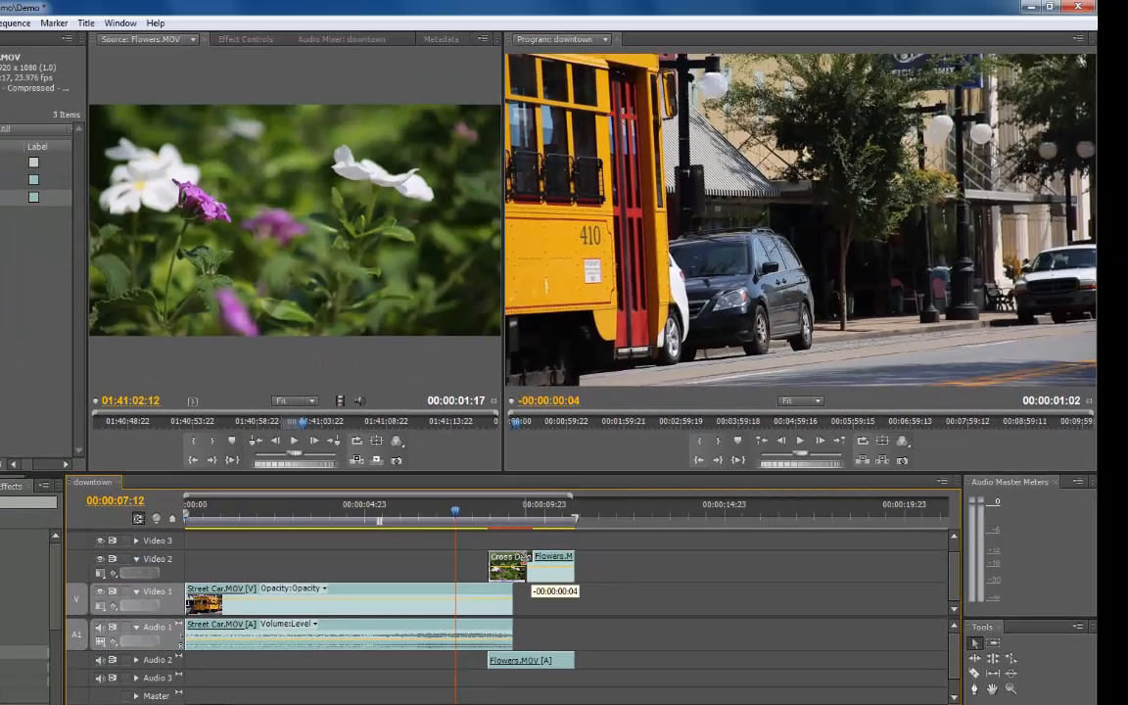
drag(530, 558, 515, 558)
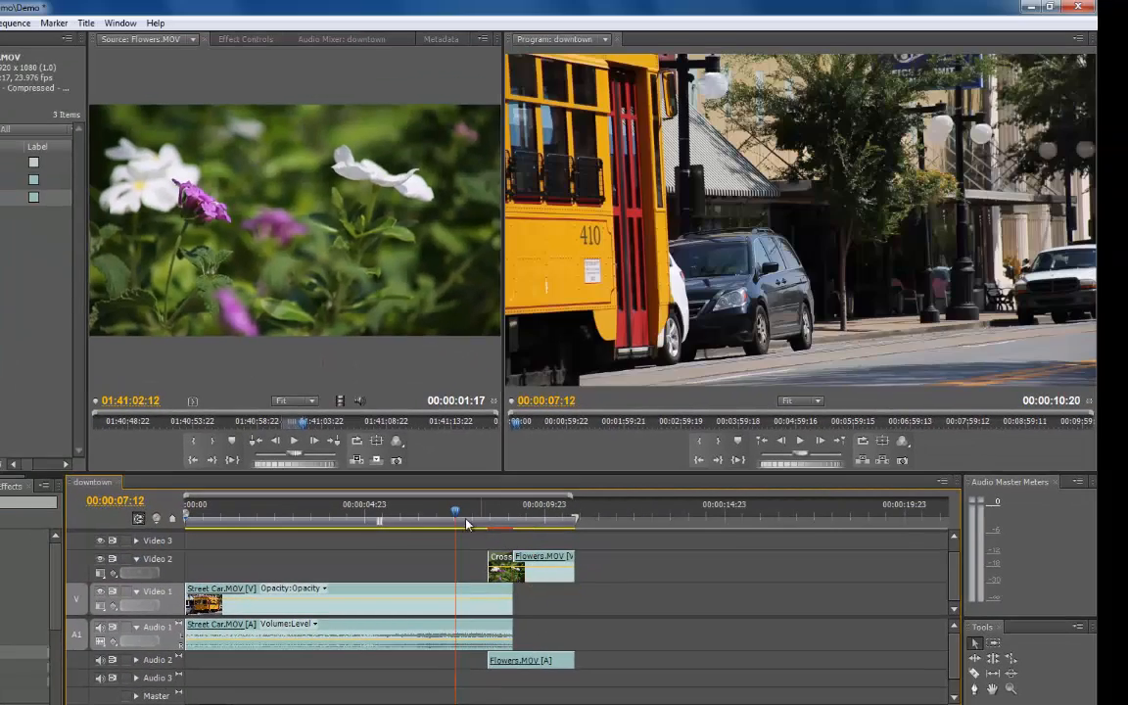
Lengthen the Flowers clip by extending its end point on Video 2 and Audio 2.
drag(457, 513, 623, 561)
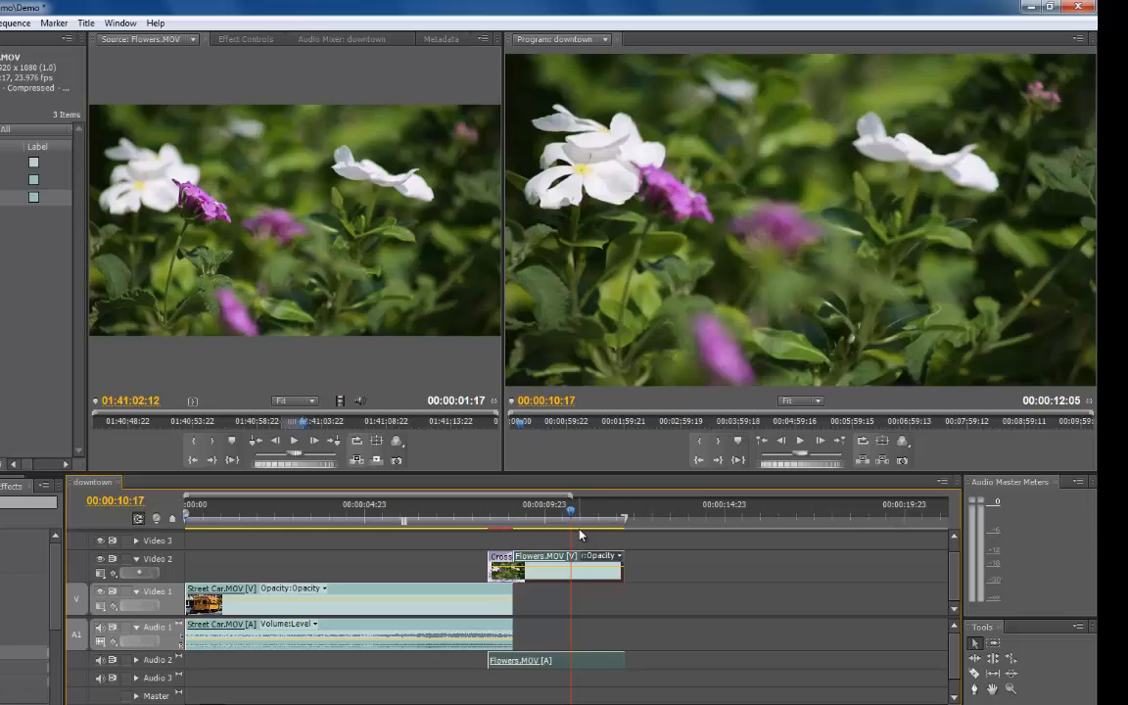
click(534, 523)
drag(534, 525, 428, 524)
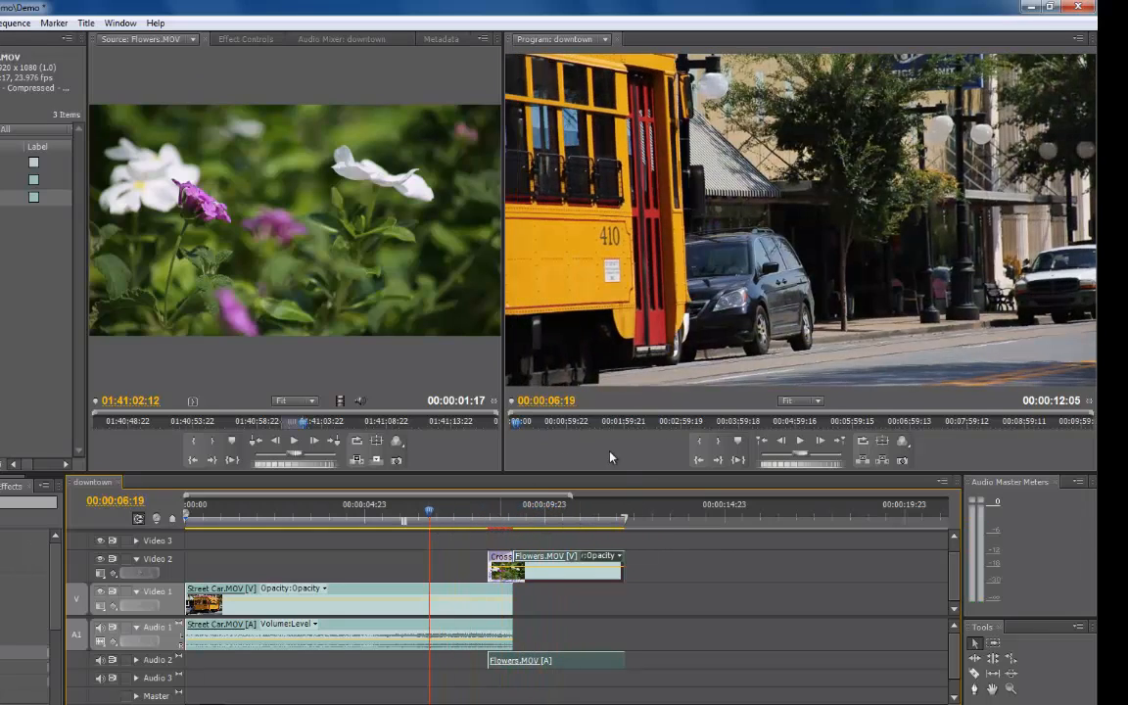
Play back the sequence in the program monitor and save the project.
click(798, 443)
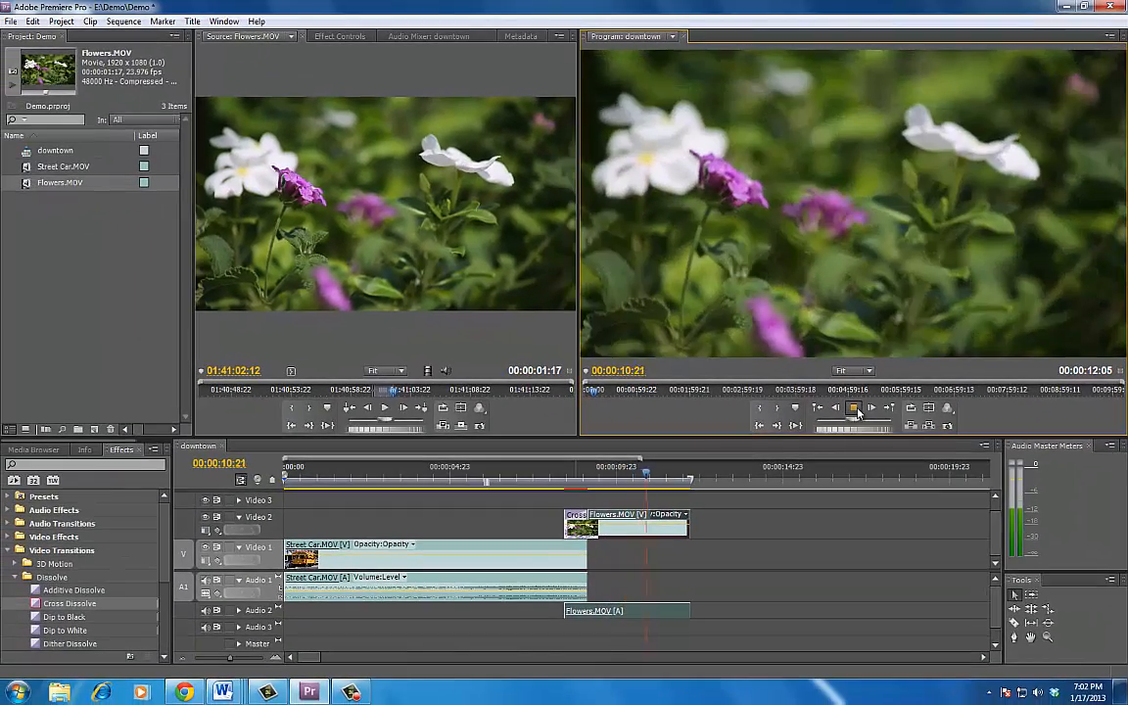
click(800, 441)
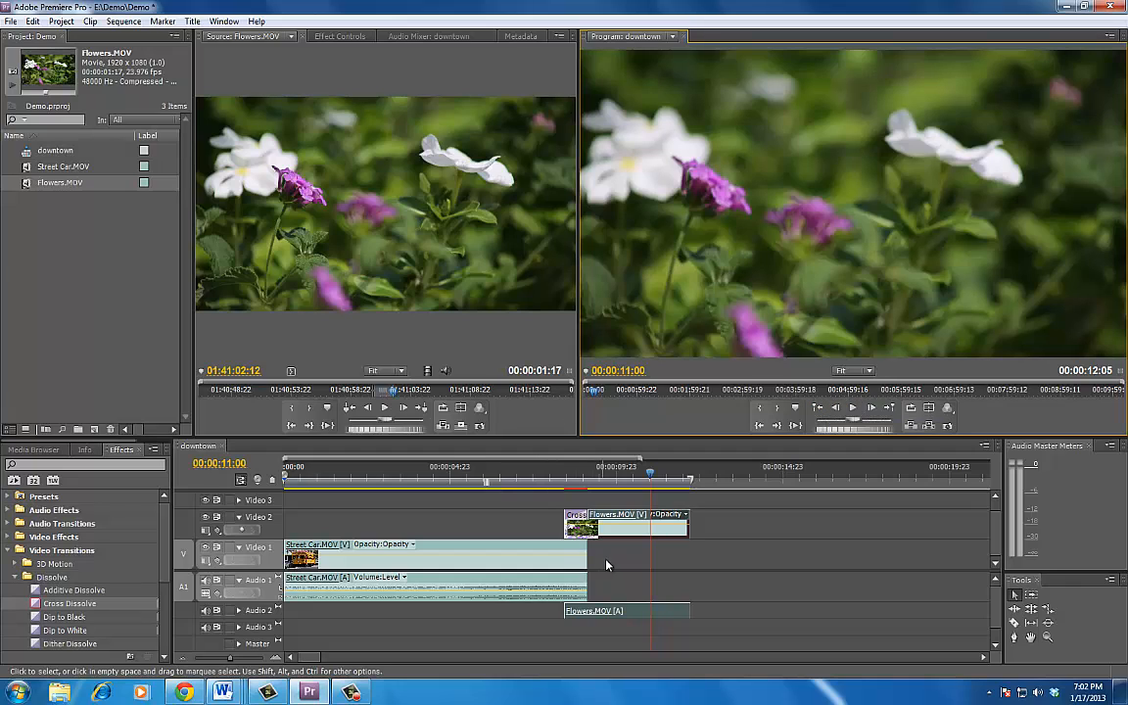
click(14, 21)
click(57, 135)
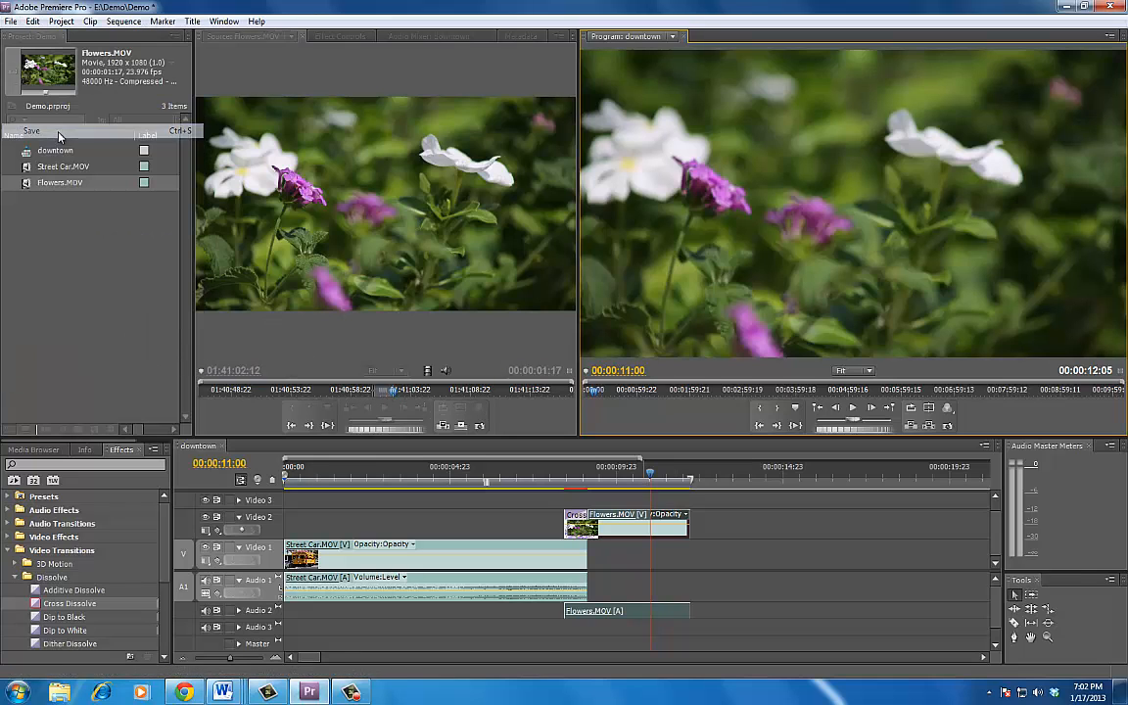